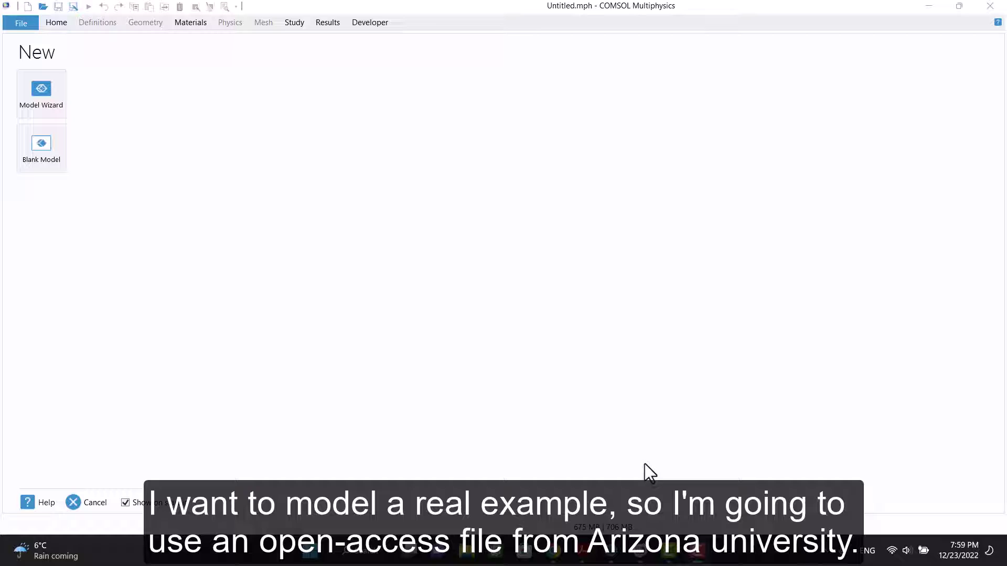
- Bring up the OPTI 222 buckling lecture PDF and scroll to its pinned-column figure
left_click(597, 552)
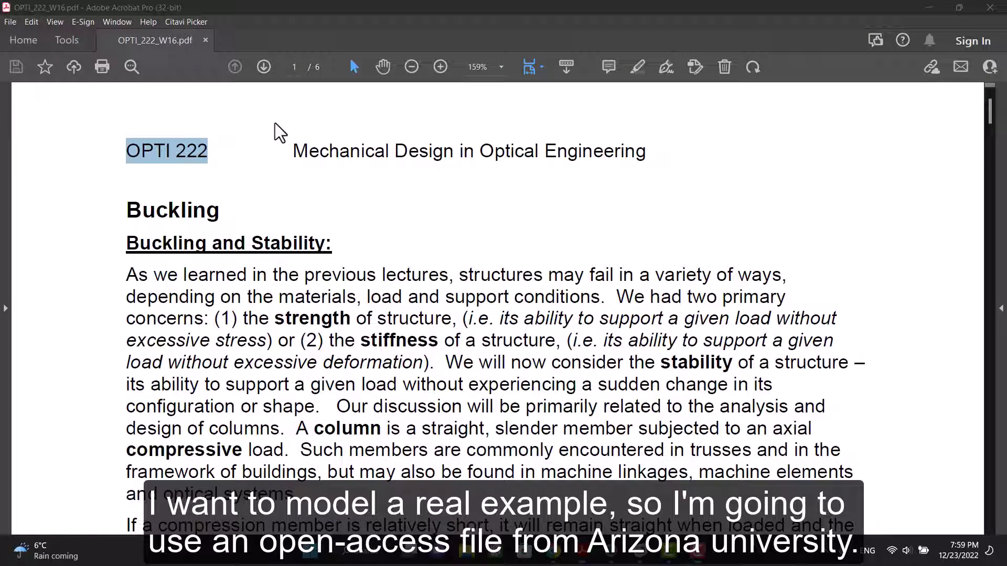
middle_click(308, 158)
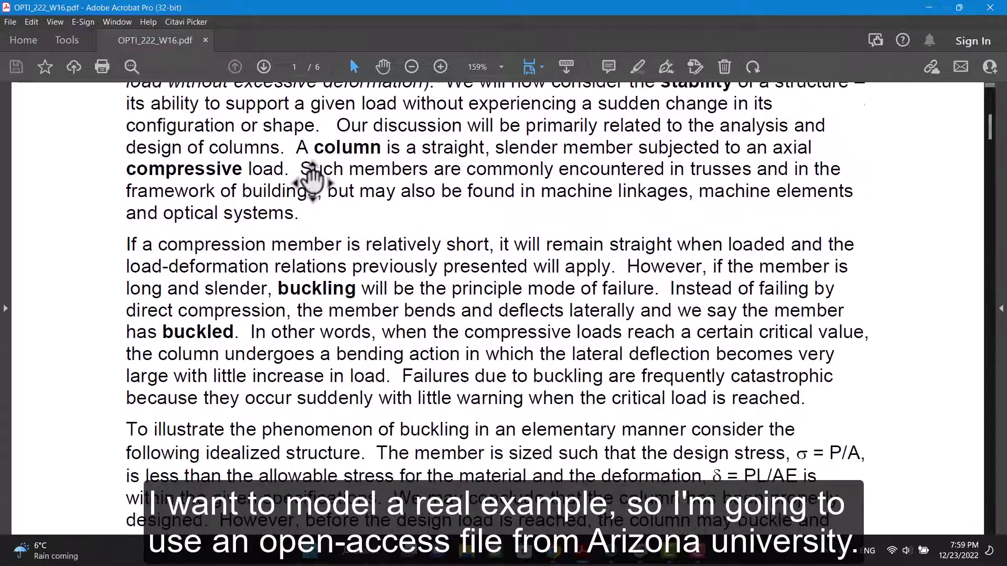
scroll(312, 182, "down", 10)
scroll(313, 197, "down", 4)
scroll(314, 197, "up", 4)
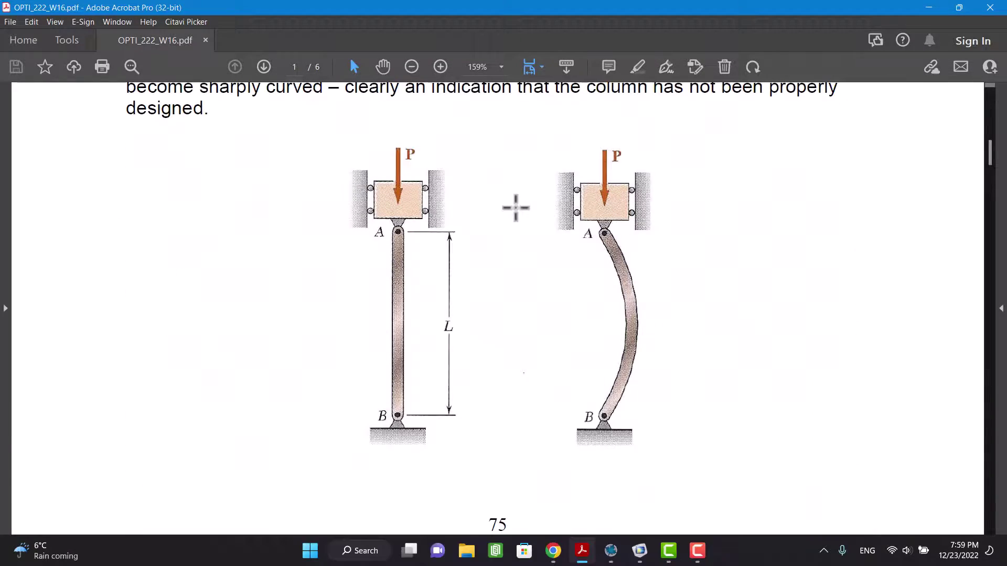
- Look over the OPTI 222 buckling search query in Chrome, then close the browser
left_click(555, 552)
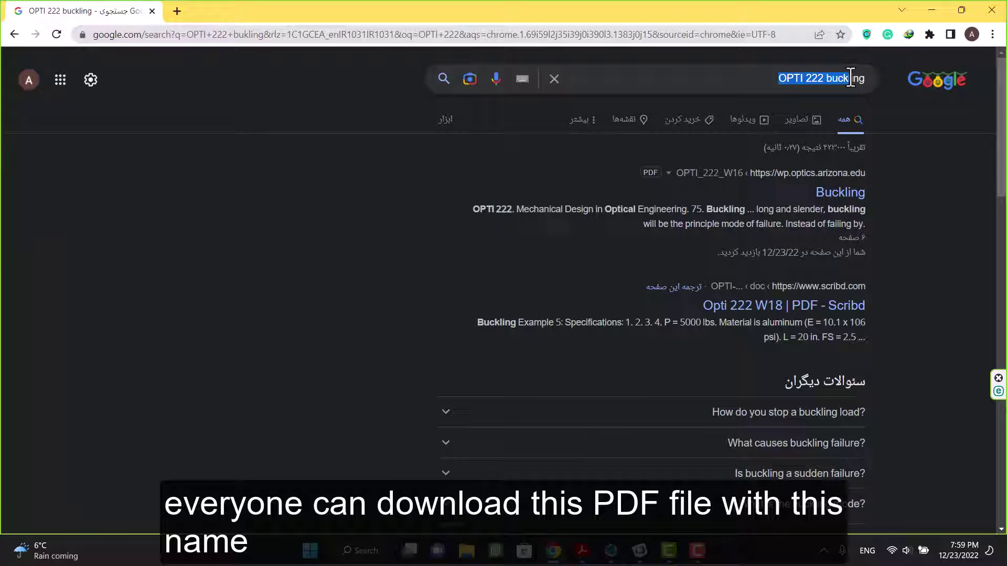
left_click_drag(780, 81, 865, 79)
left_click(947, 237)
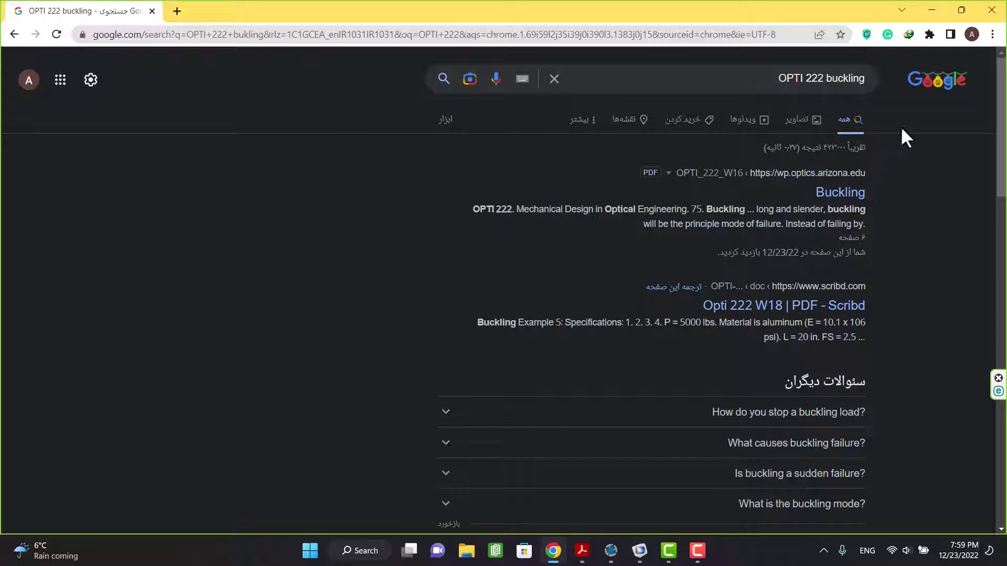
left_click(990, 13)
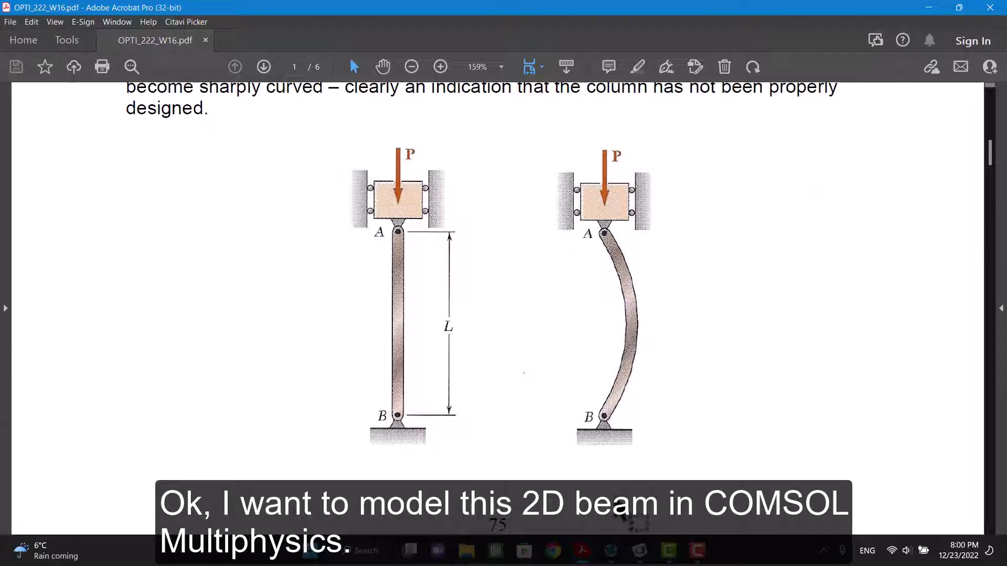
- Create a 2D Model Wizard model with Structural Mechanics > Beam and a Linear Buckling study
left_click(644, 548)
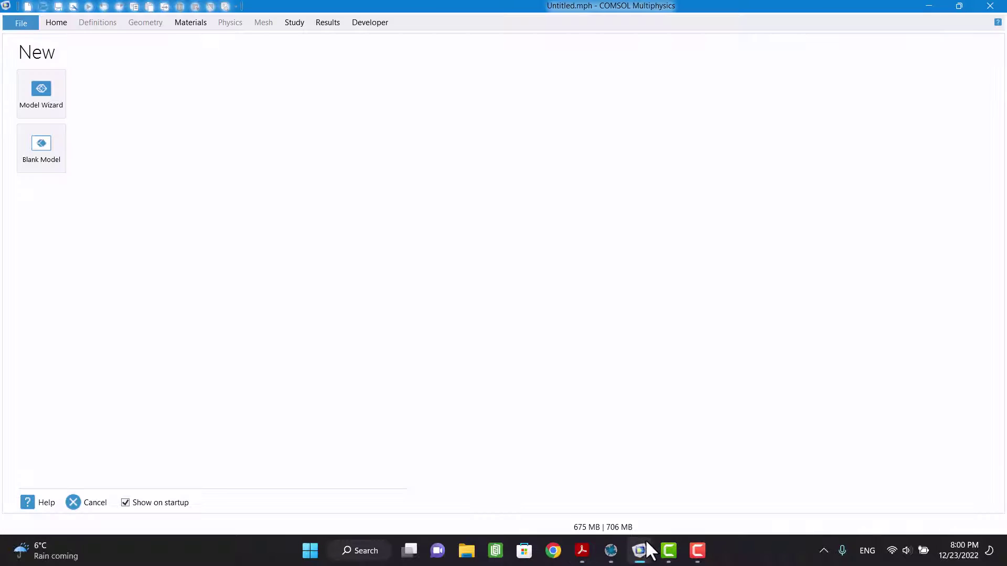
left_click(60, 96)
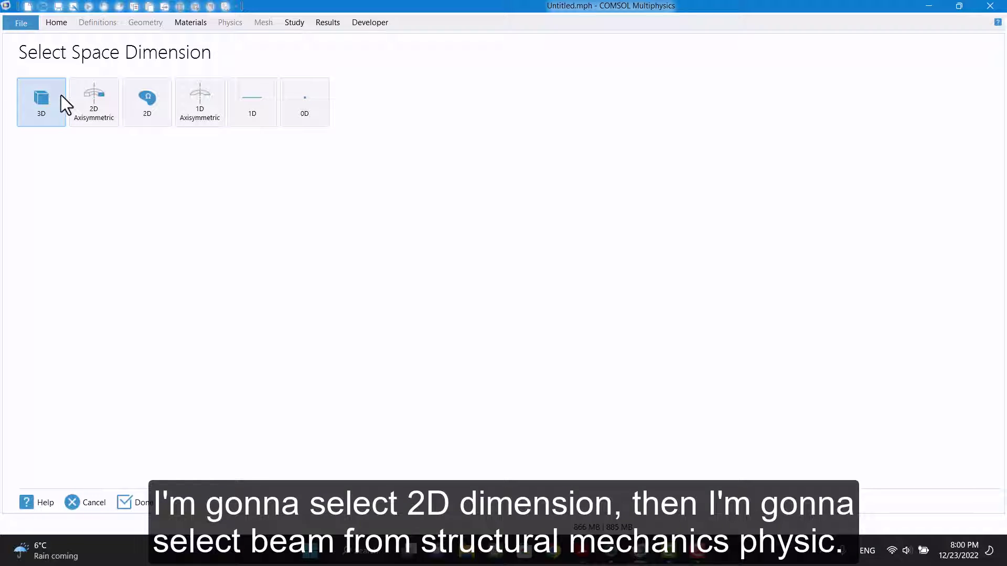
left_click(138, 95)
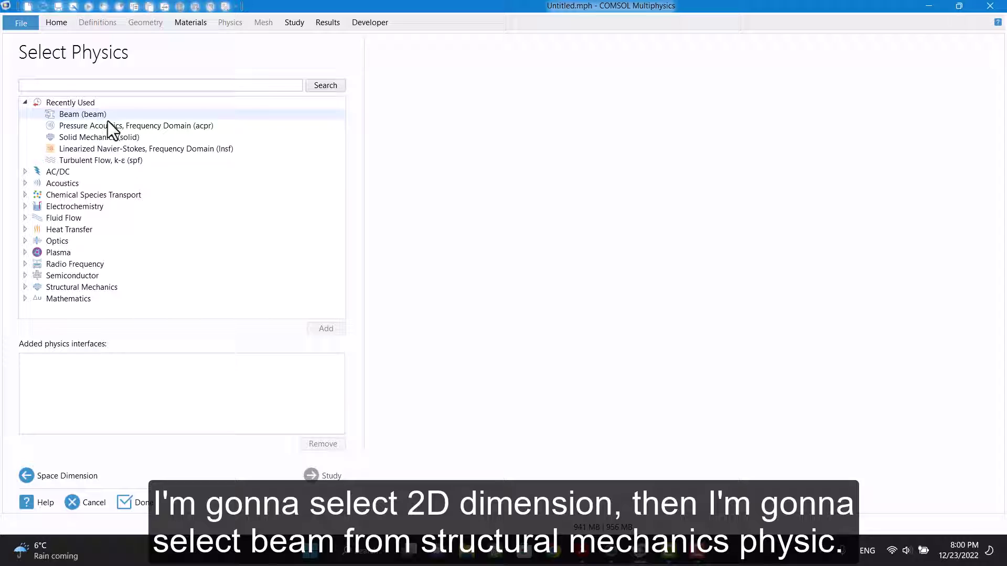
left_click(24, 286)
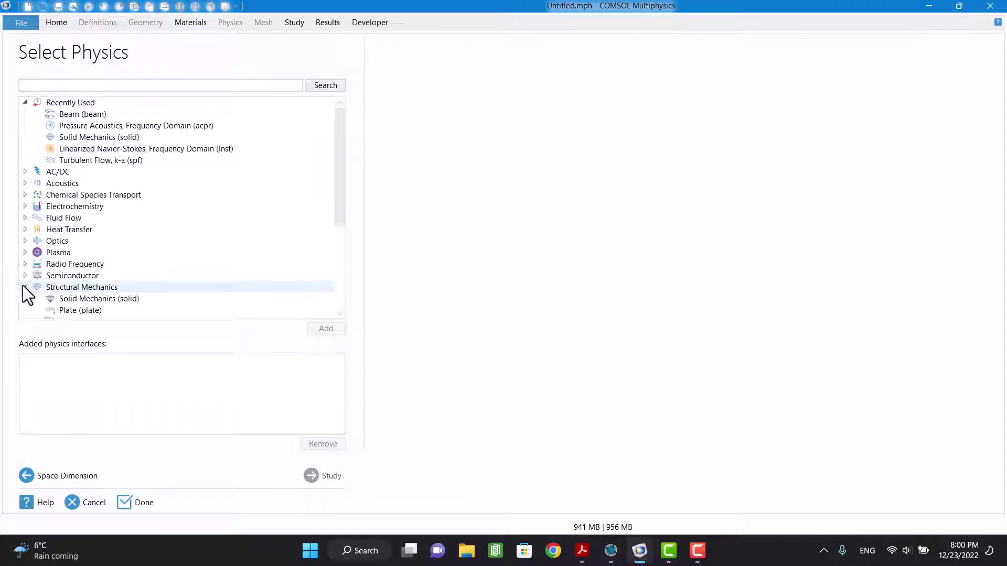
scroll(43, 292, "down", 3)
scroll(43, 292, "down", 1)
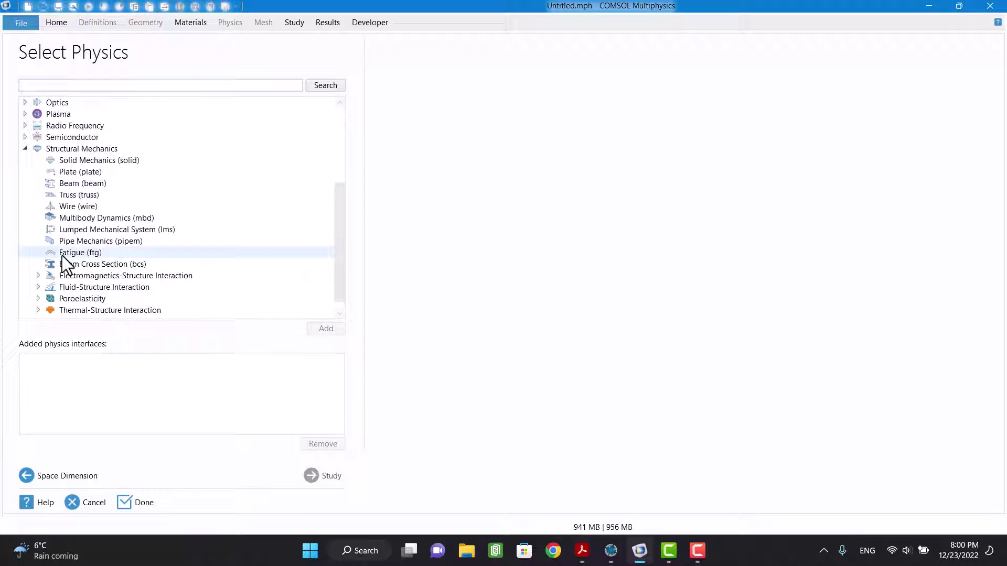
left_click(55, 185)
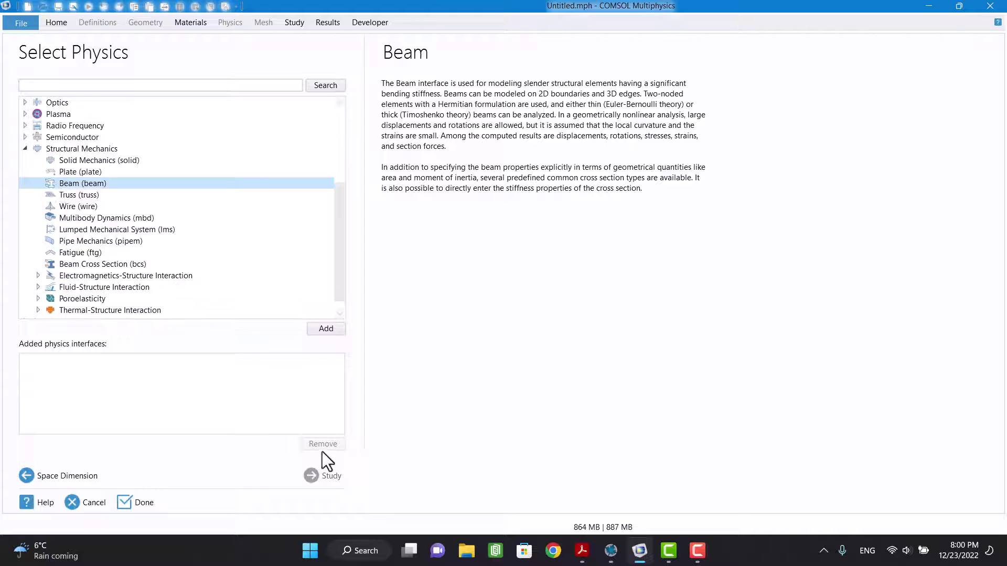
left_click(312, 329)
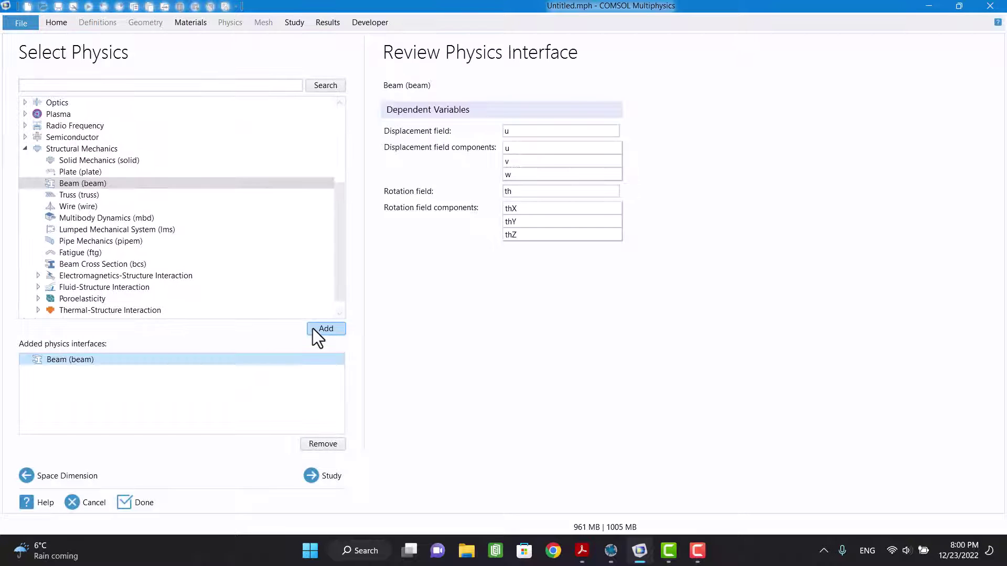
left_click(328, 477)
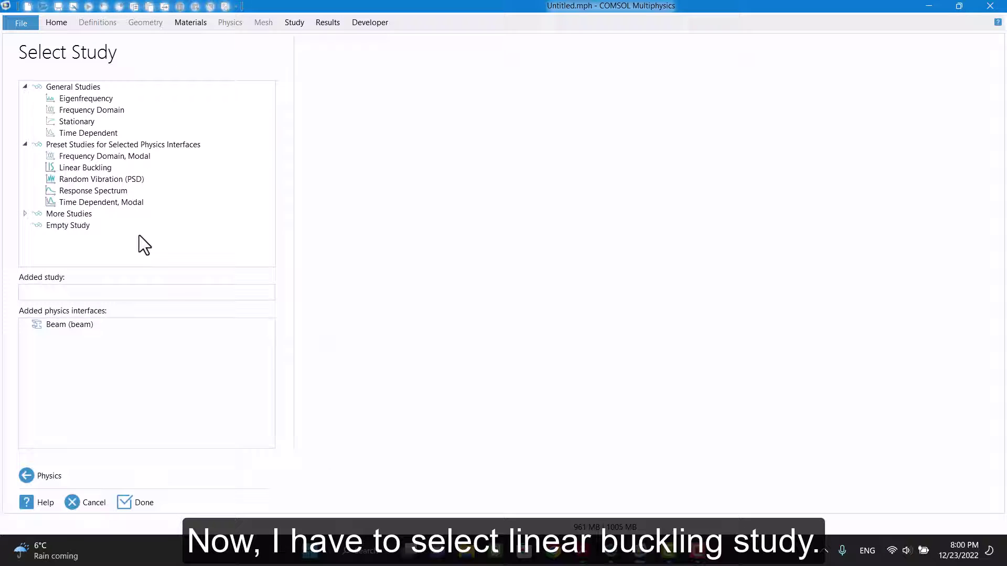
left_click(83, 168)
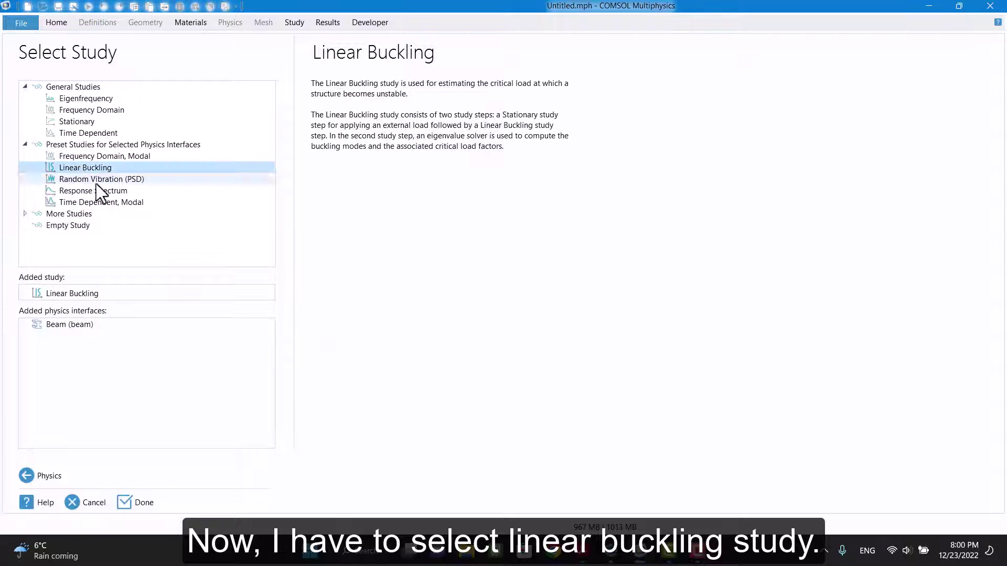
left_click(149, 498)
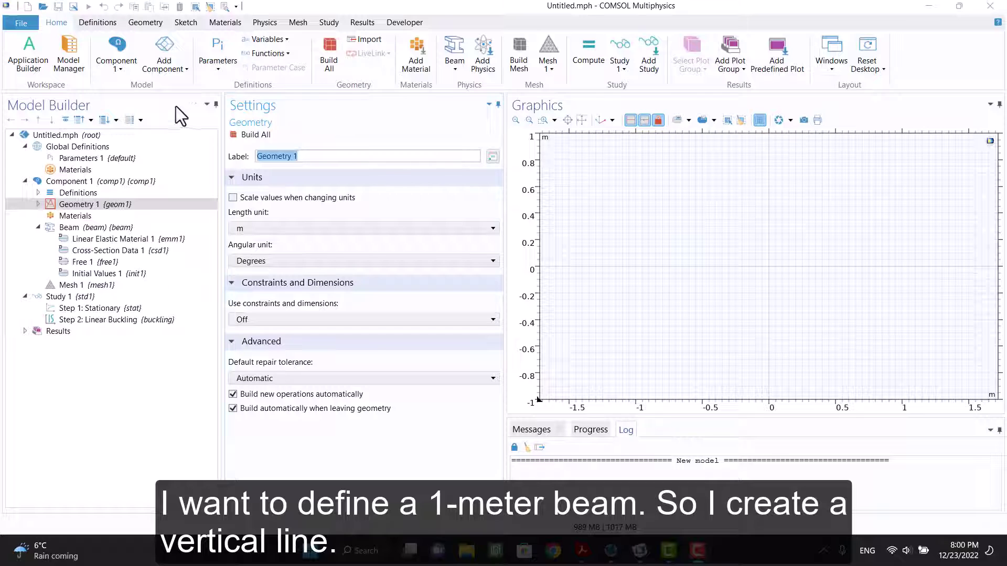
- Sketch a polygon from point (0,0) to (0,1) and build it
left_click(234, 24)
left_click(145, 23)
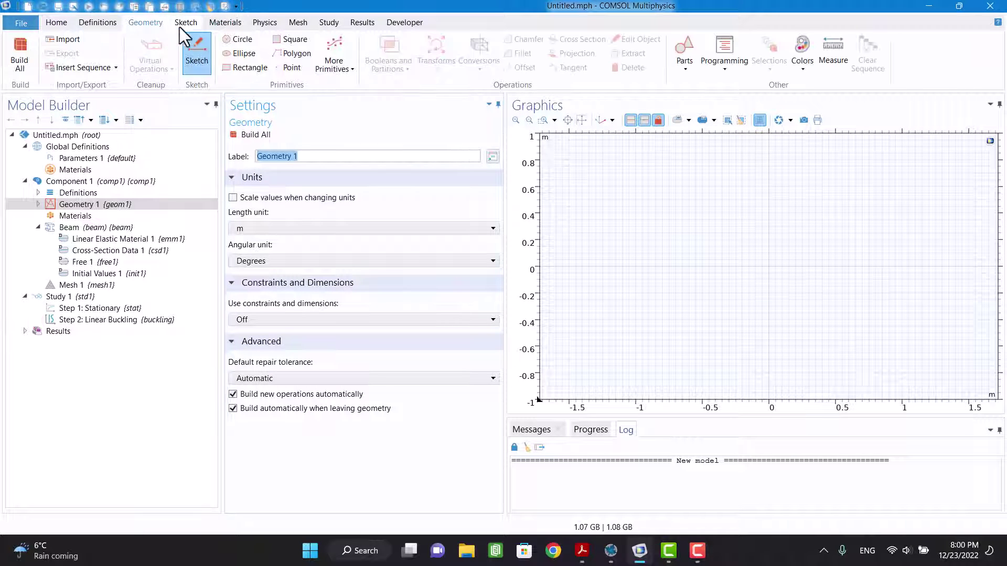
left_click(193, 49)
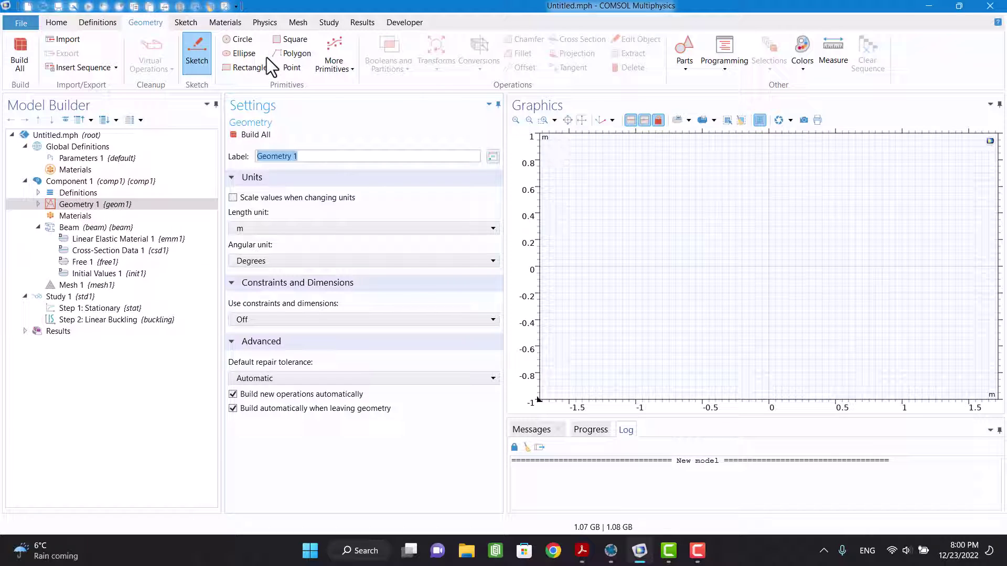
left_click(286, 56)
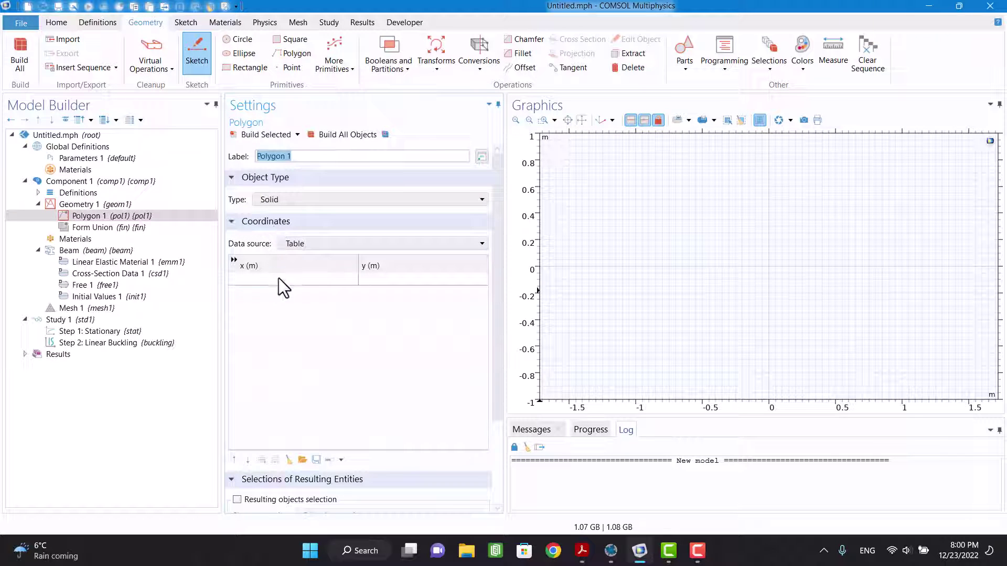
left_click(281, 276)
type("0")
key("Tab")
type("0")
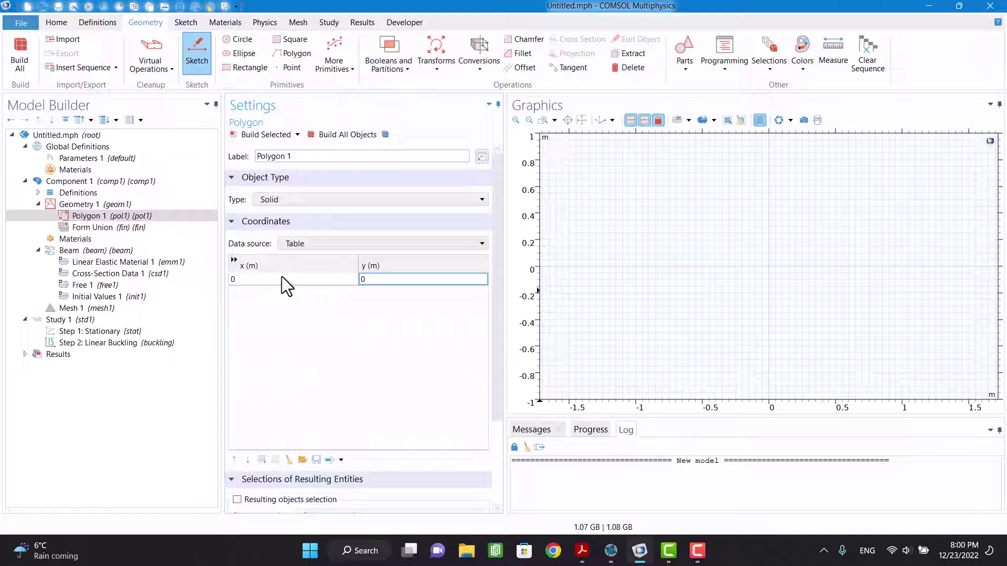
key("Return")
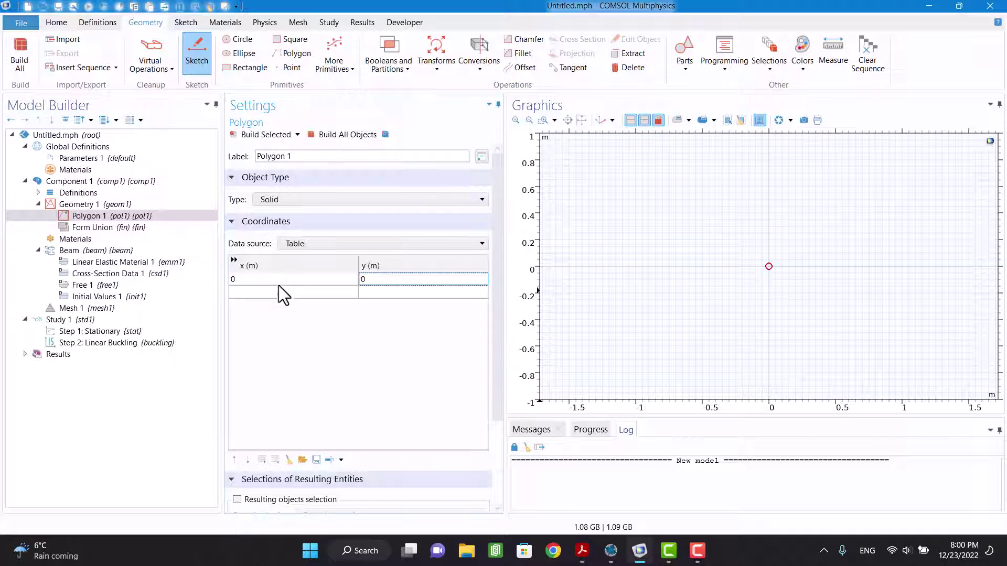
left_click(256, 294)
type("0")
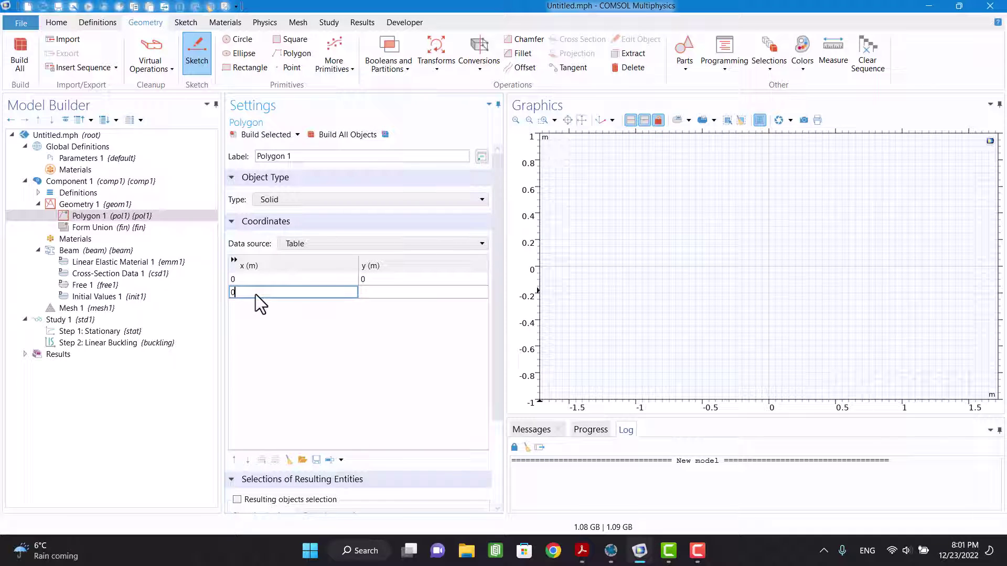
key("Tab")
type("1")
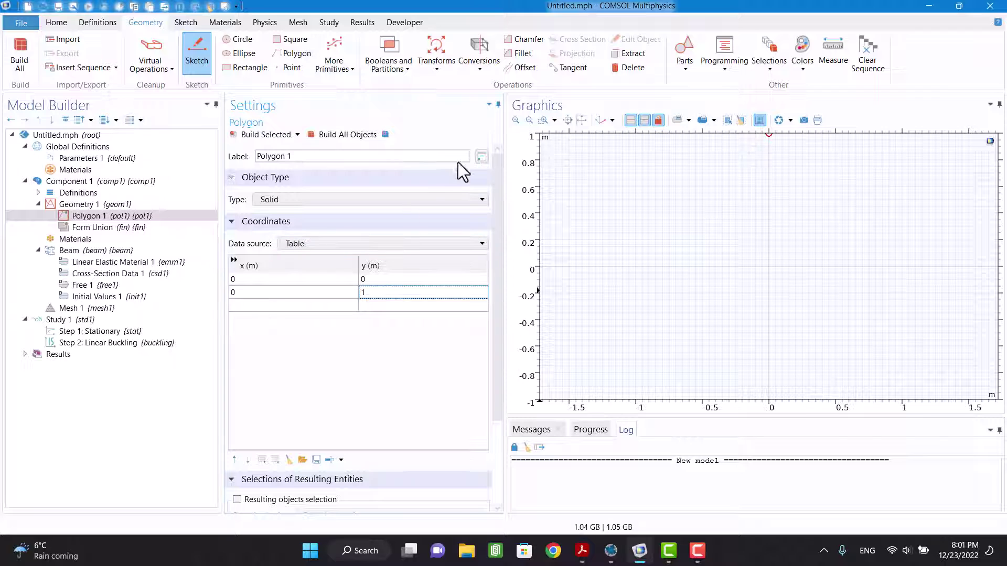
left_click(364, 136)
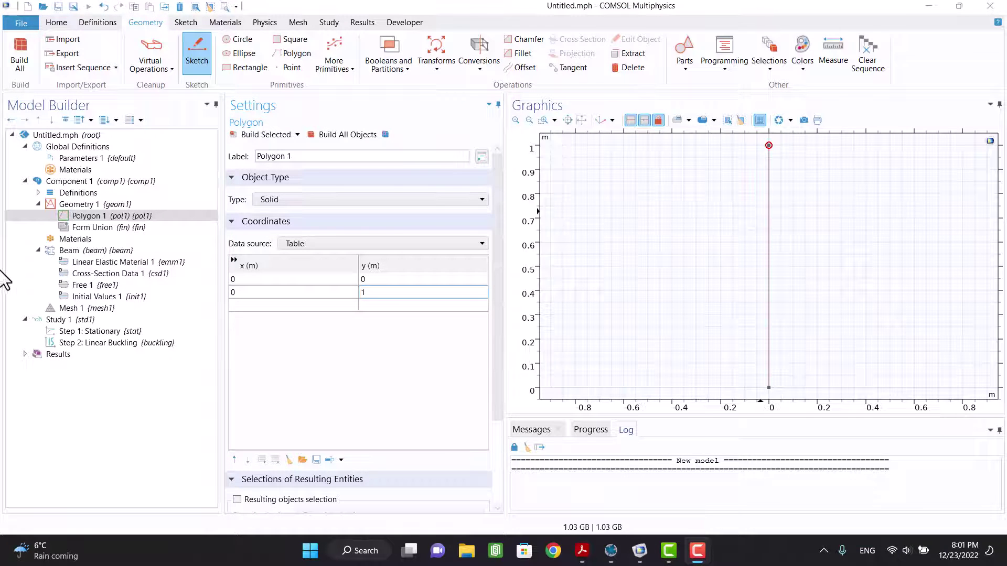
left_click(62, 239)
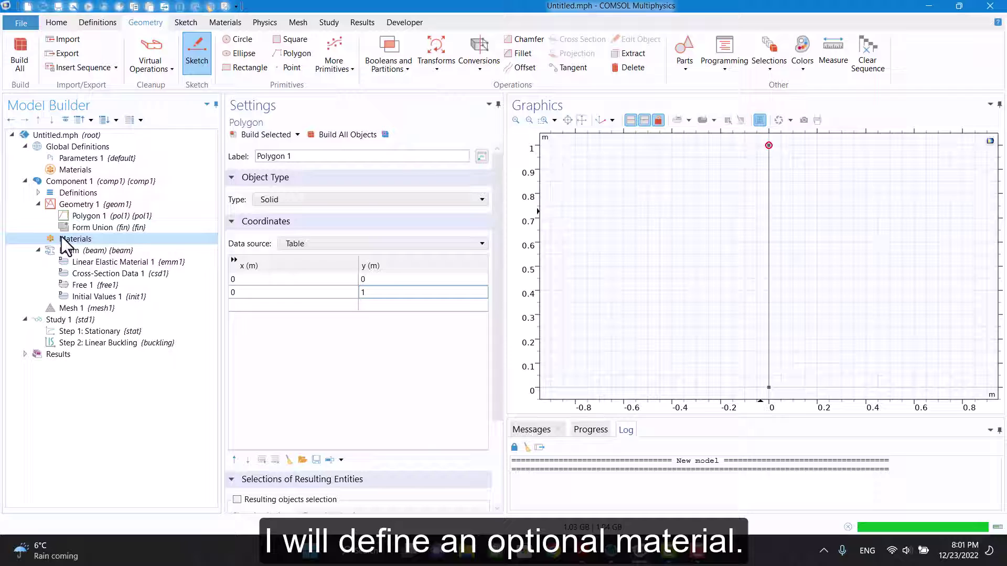
- Add a blank material with E = 100e9 Pa, nu = 0.3 and rho = 5000 kg/m³
right_click(66, 245)
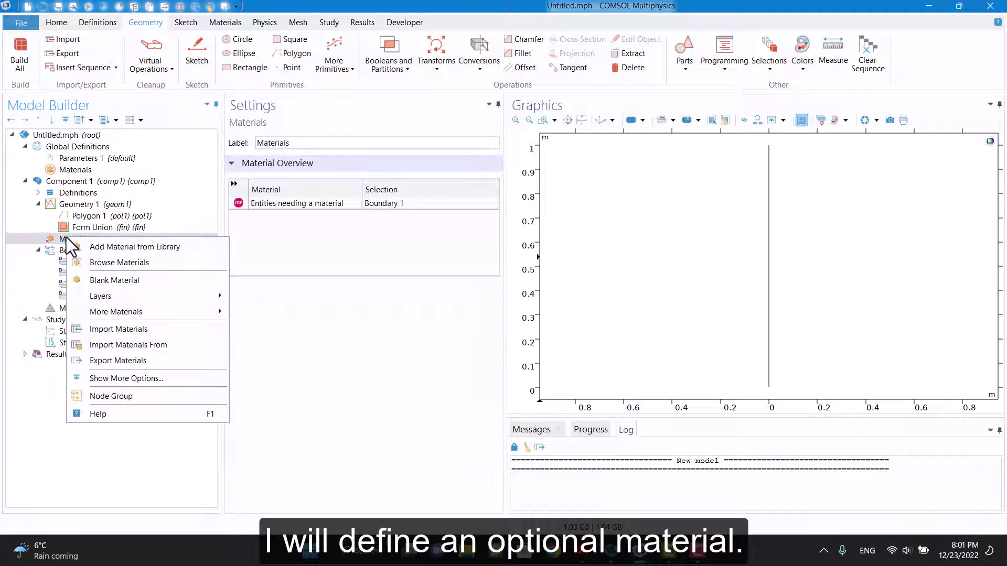
left_click(112, 280)
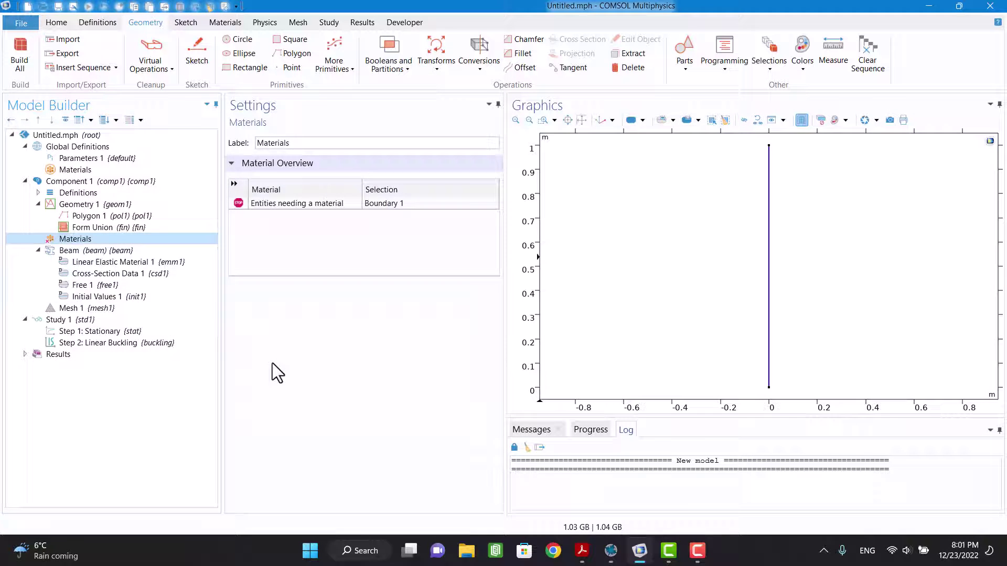
left_click_drag(495, 260, 492, 410)
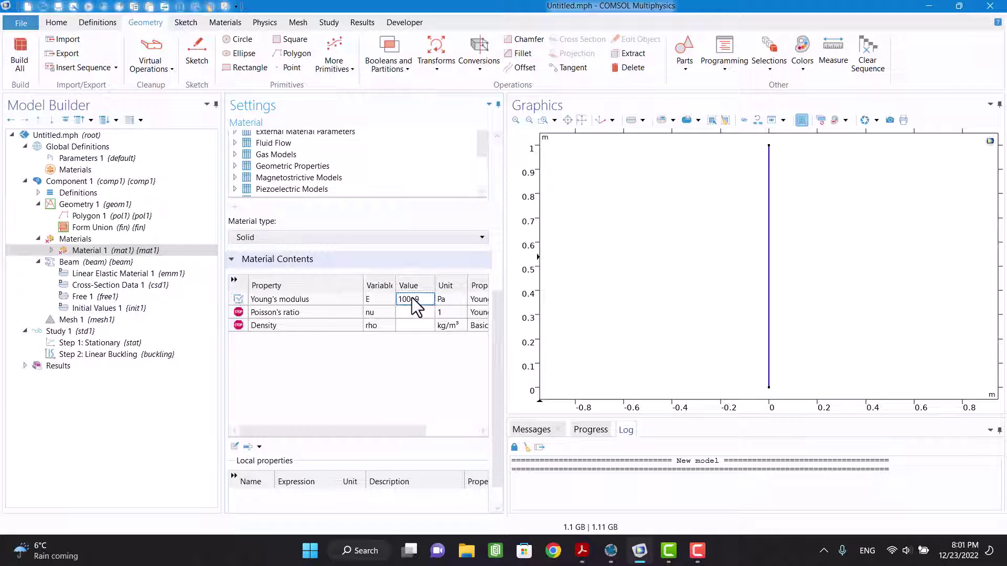
type("0")
type("100")
left_click(399, 316)
type("0.3")
type("5000")
key("Return")
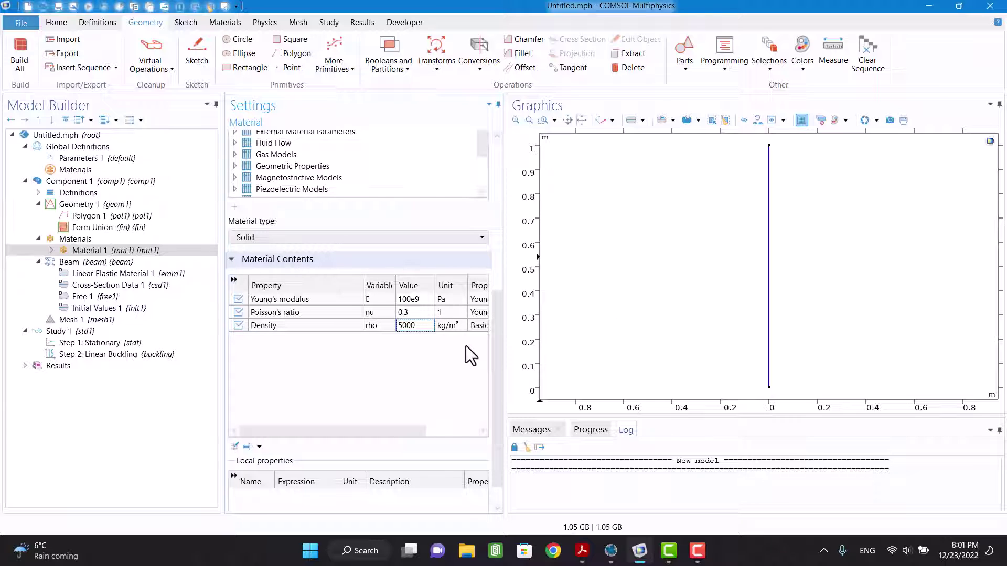
left_click(83, 266)
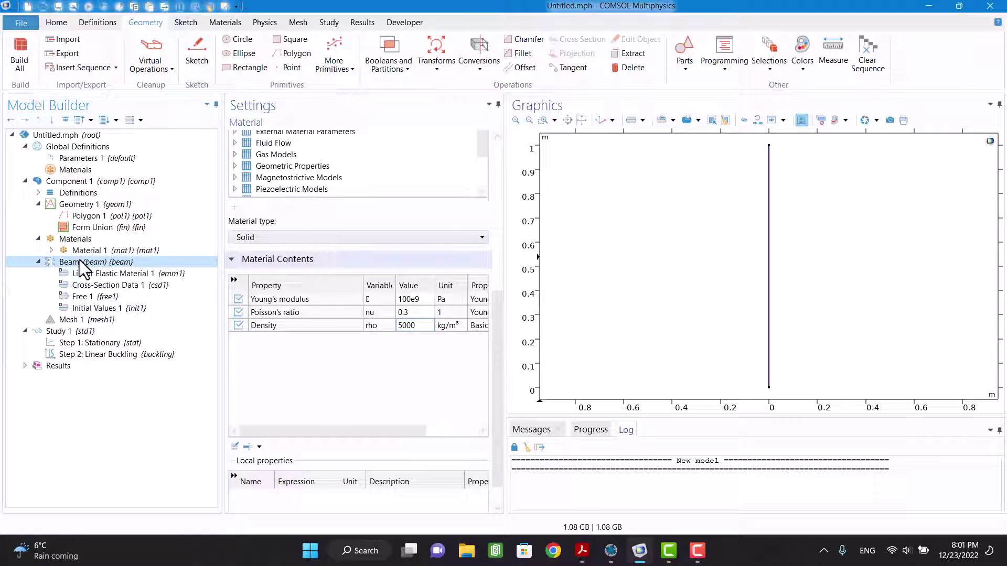
- Recheck pins A and B on the PDF's column figure, then minimize Acrobat
left_click(582, 550)
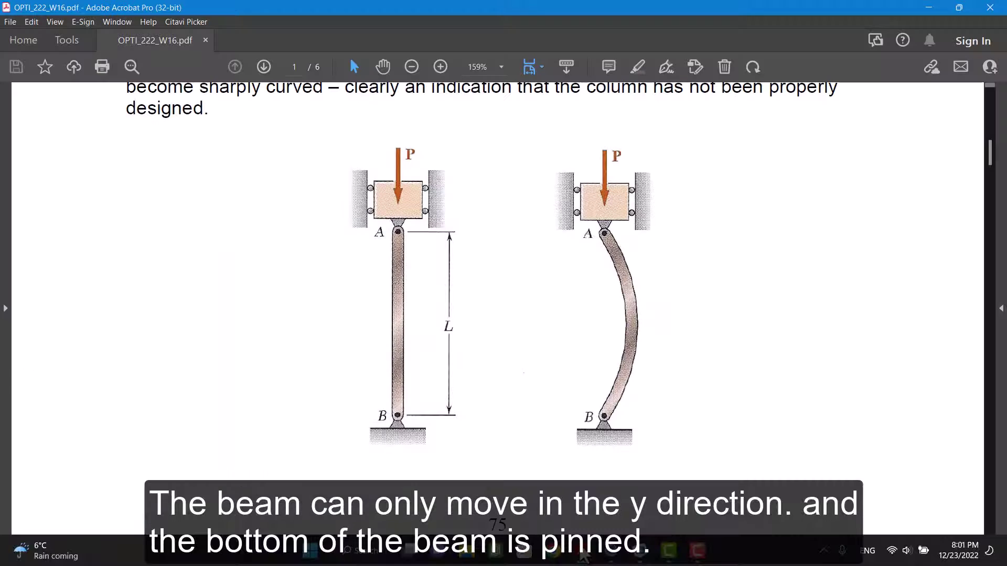
left_click_drag(380, 408, 418, 432)
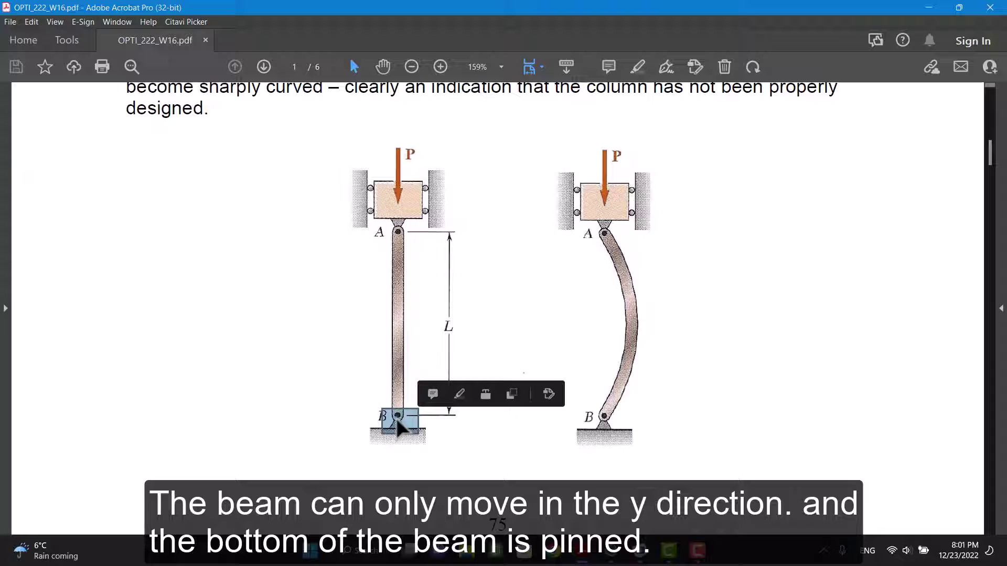
left_click(396, 424)
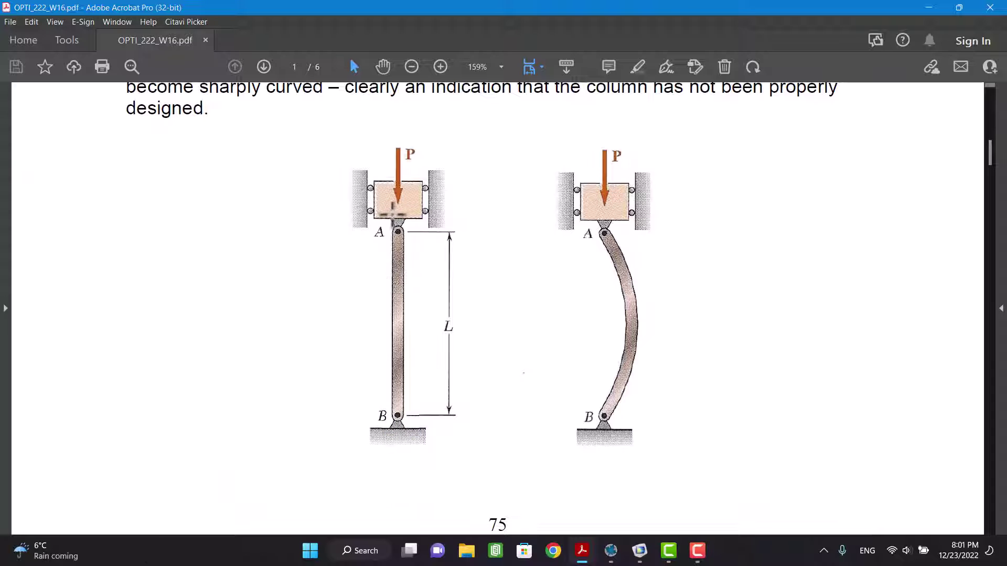
left_click_drag(411, 240, 393, 224)
left_click(506, 274)
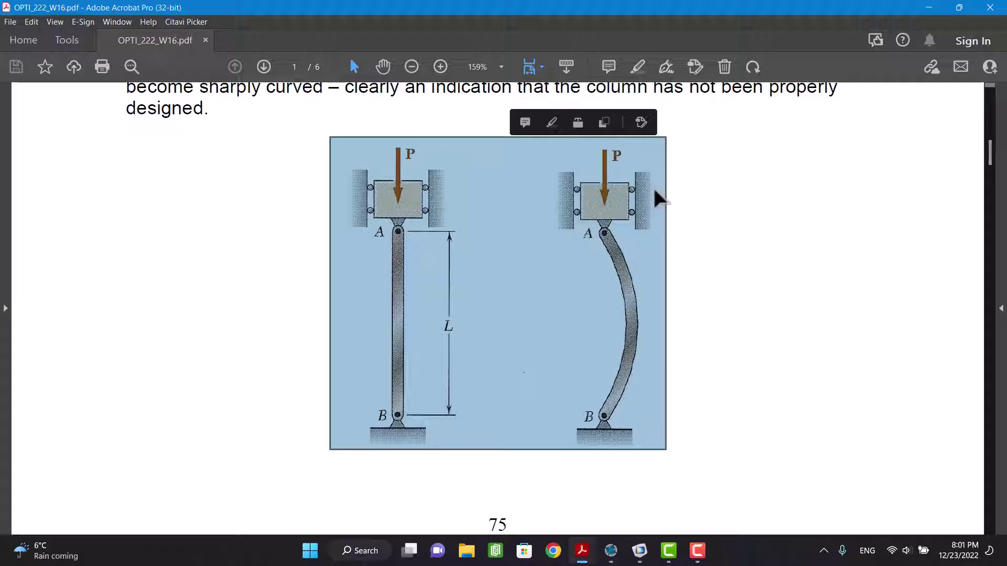
left_click(716, 203)
left_click(928, 7)
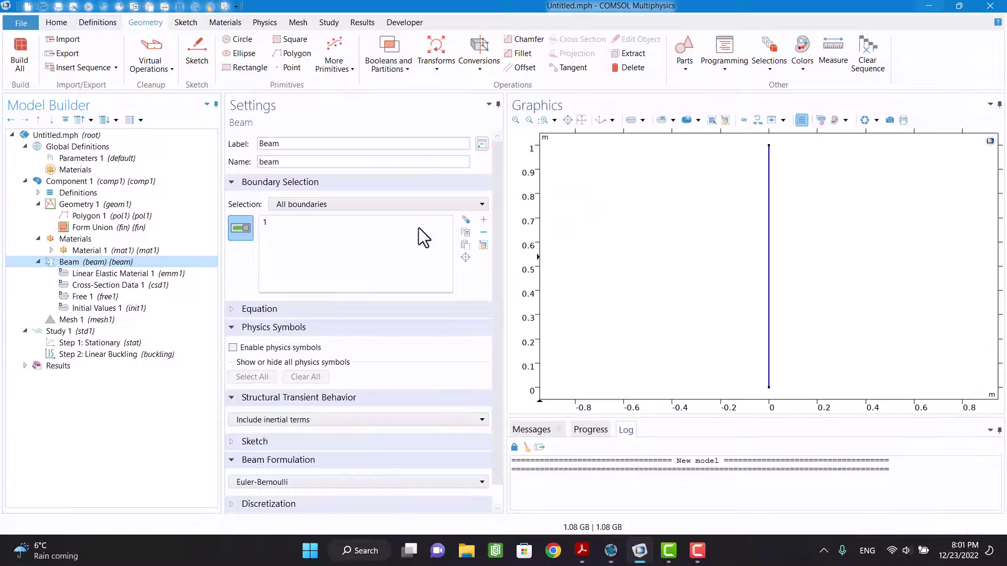
right_click(89, 263)
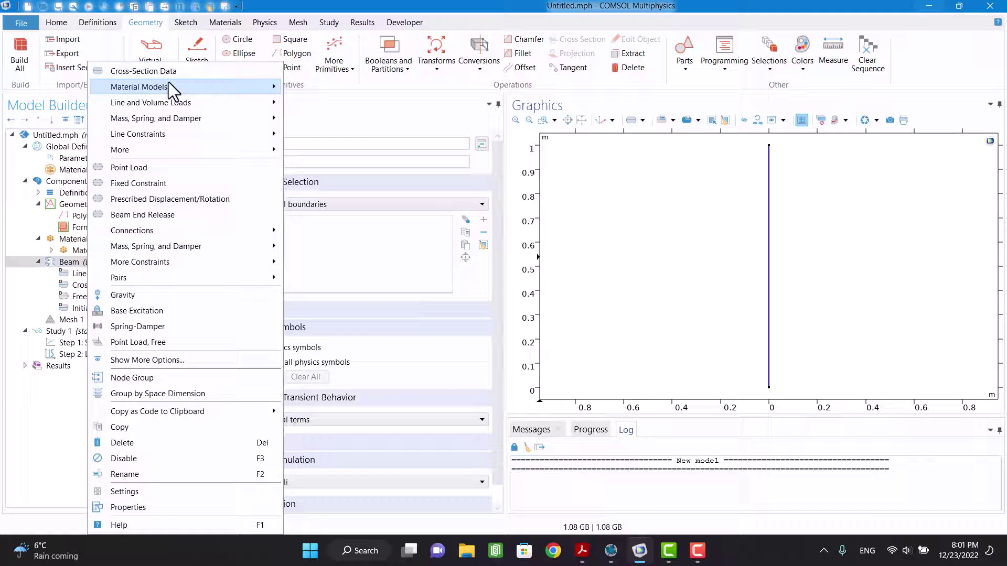
- Add a point load of Fy = -1 N on the beam's top point (point 2)
left_click(141, 170)
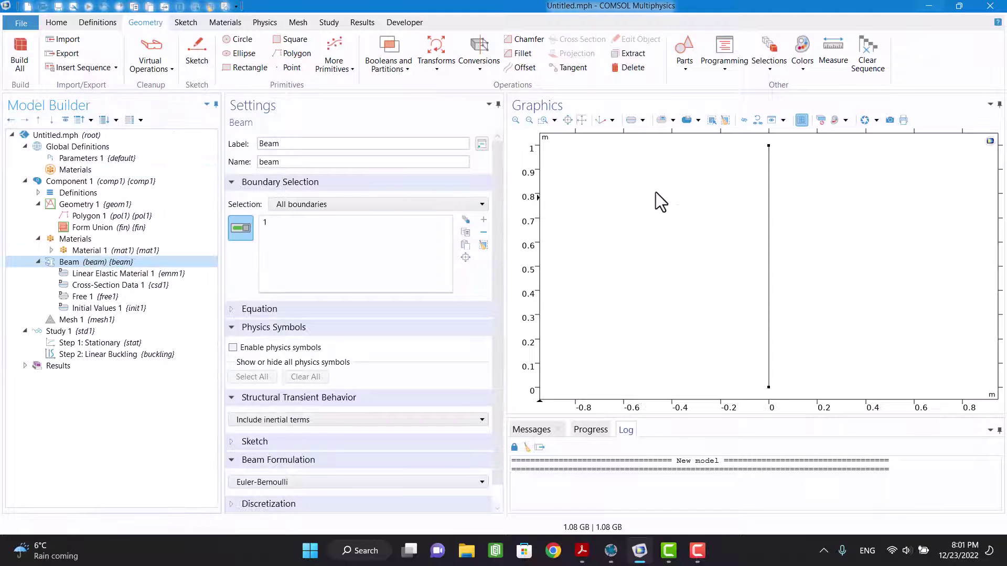
left_click(769, 146)
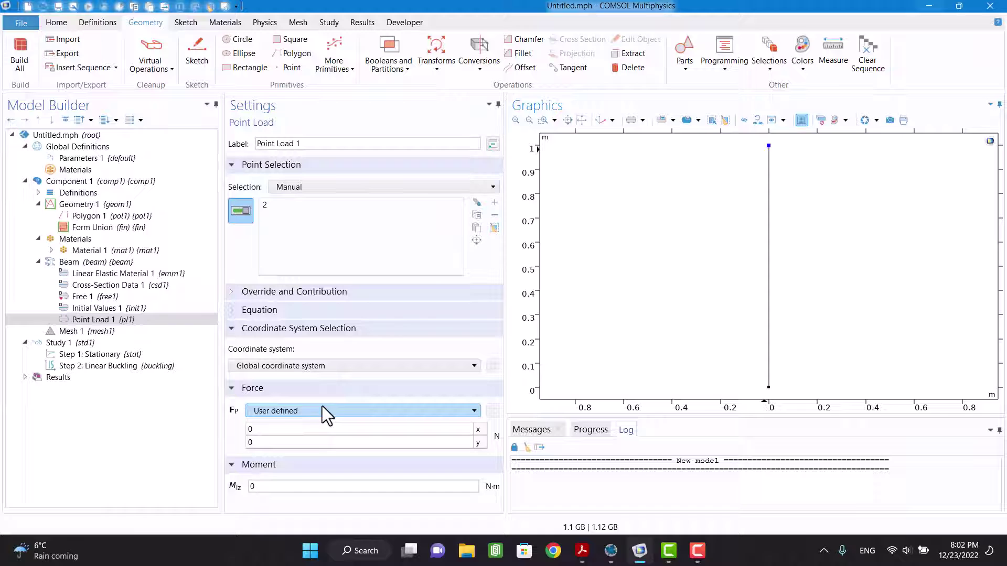
double_click(294, 443)
type("-1")
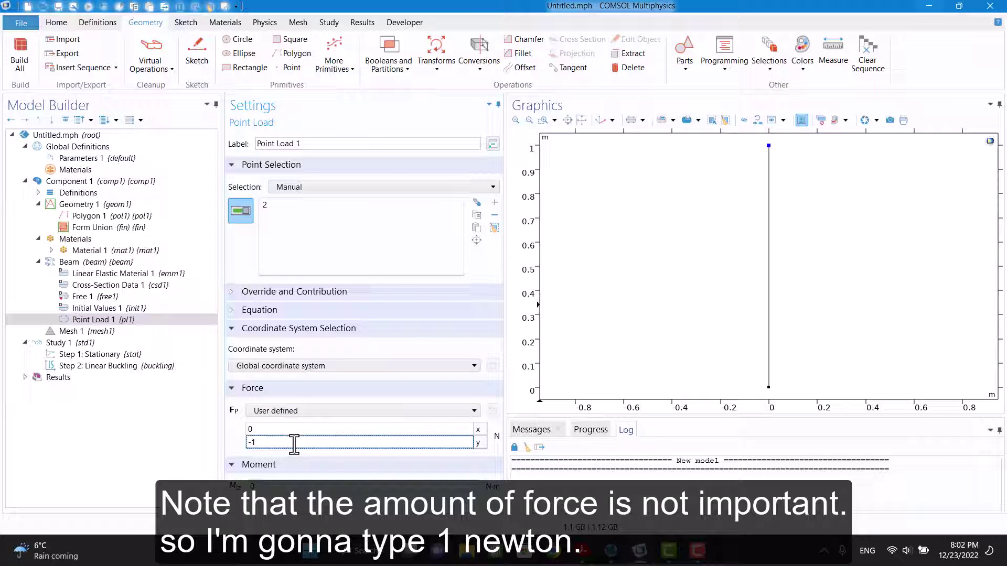
- Add a stray Point Load 2 and delete it again
right_click(101, 265)
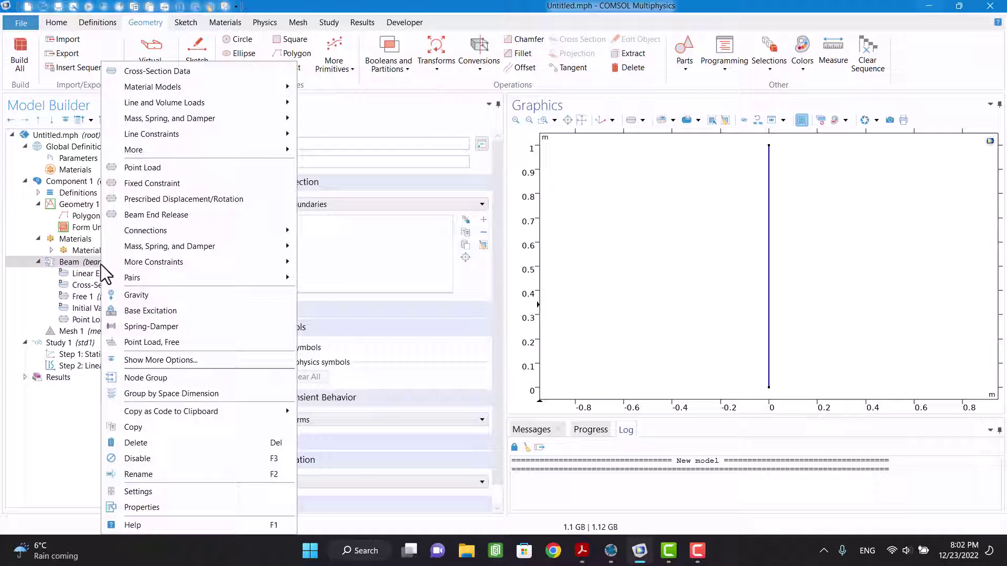
left_click(146, 168)
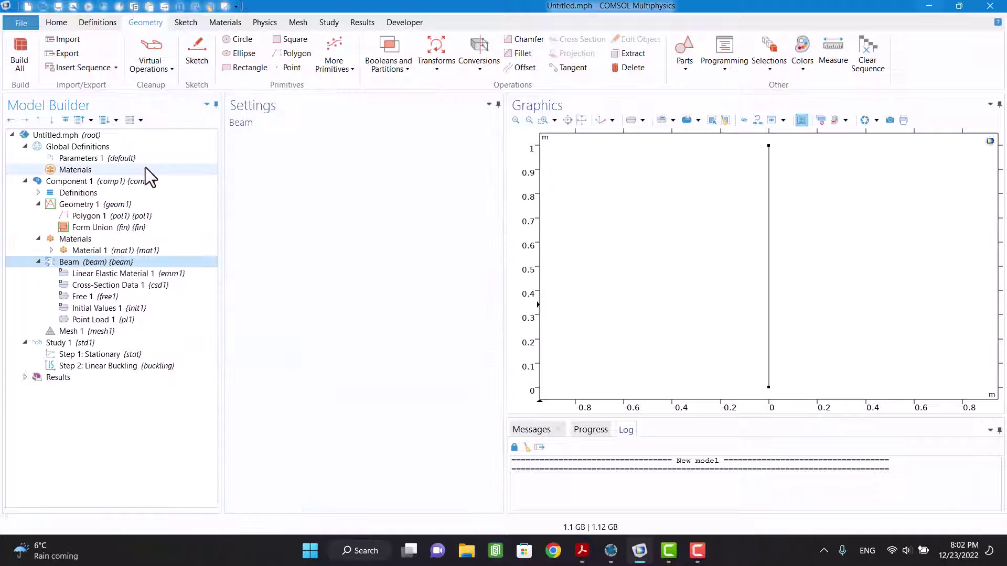
key("Delete")
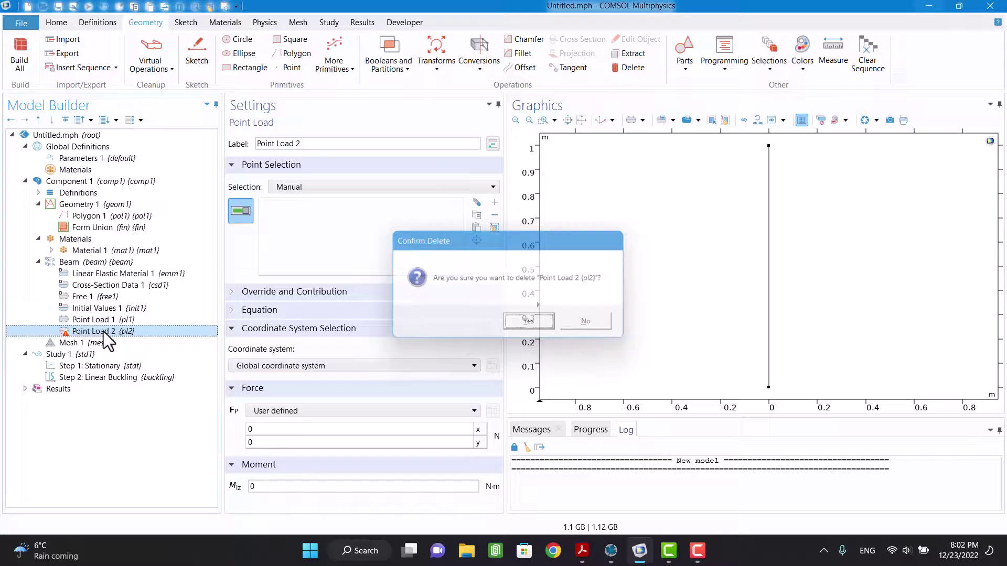
key("Return")
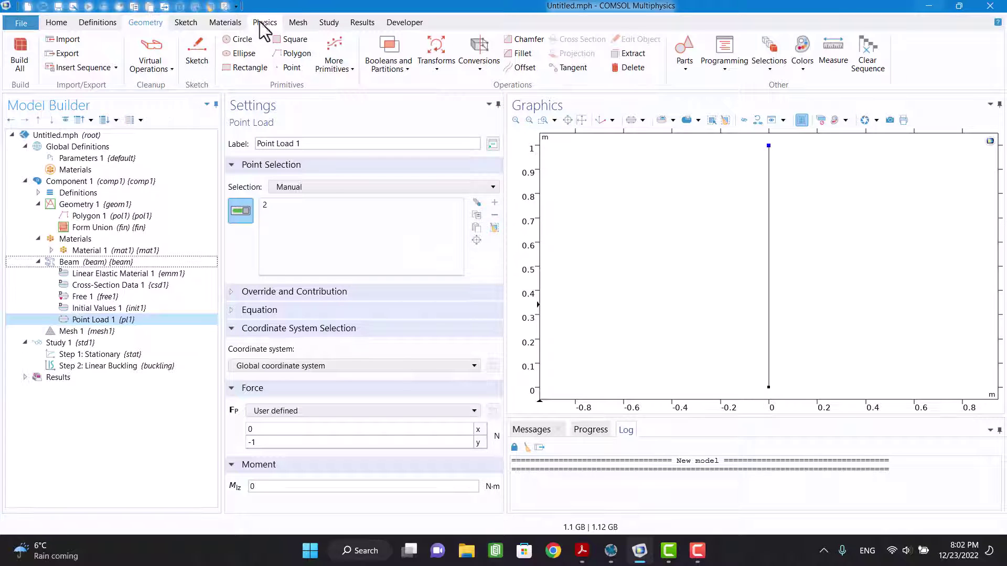
- Add a Pinned condition on the beam's bottom point (point 1)
left_click(188, 23)
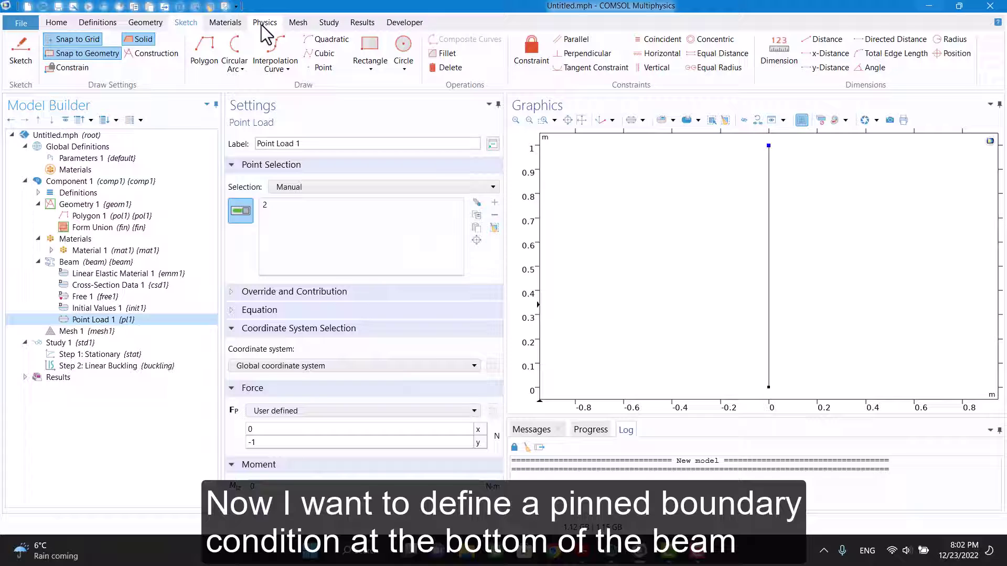
left_click(265, 22)
left_click(300, 69)
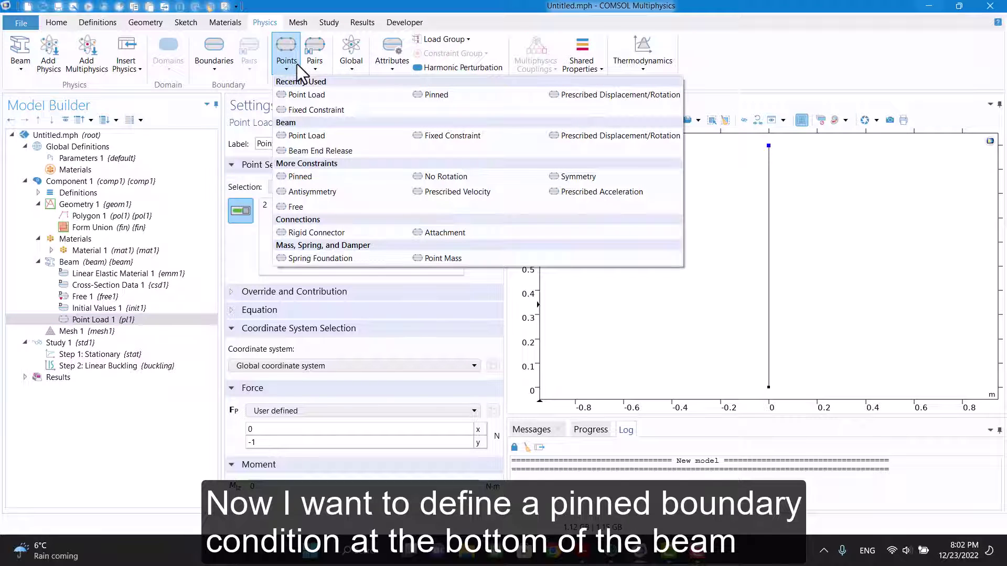
left_click(425, 96)
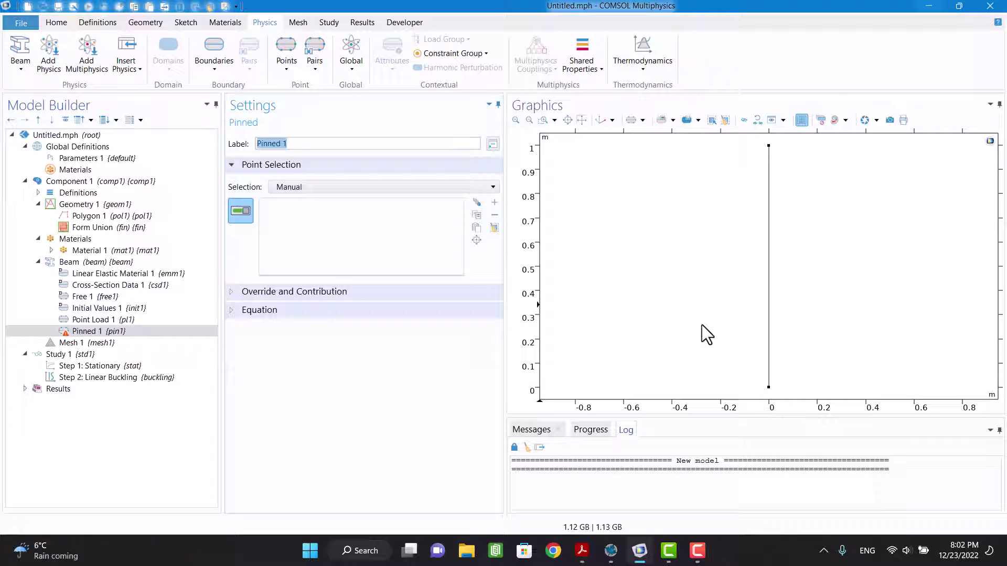
left_click(769, 387)
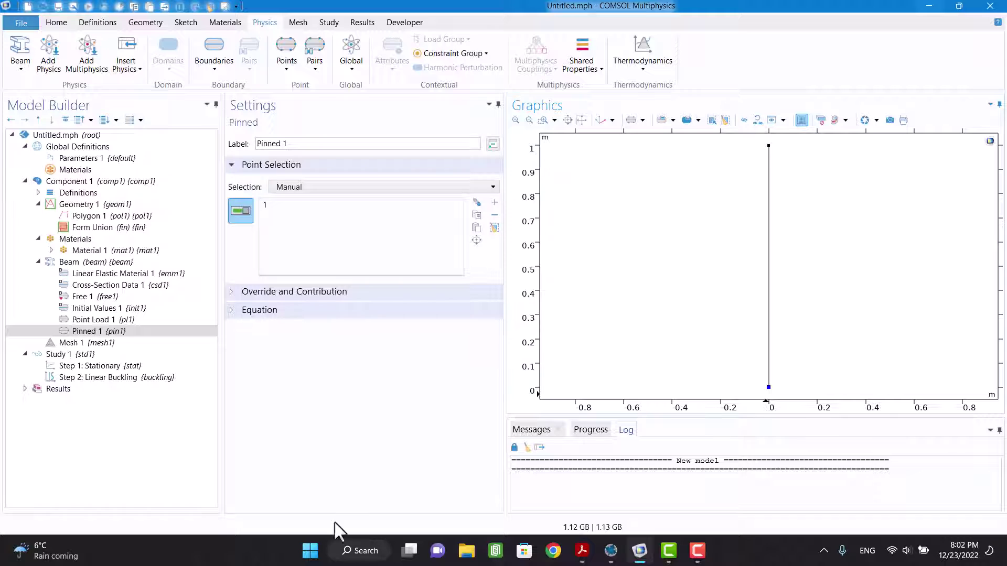
left_click(287, 64)
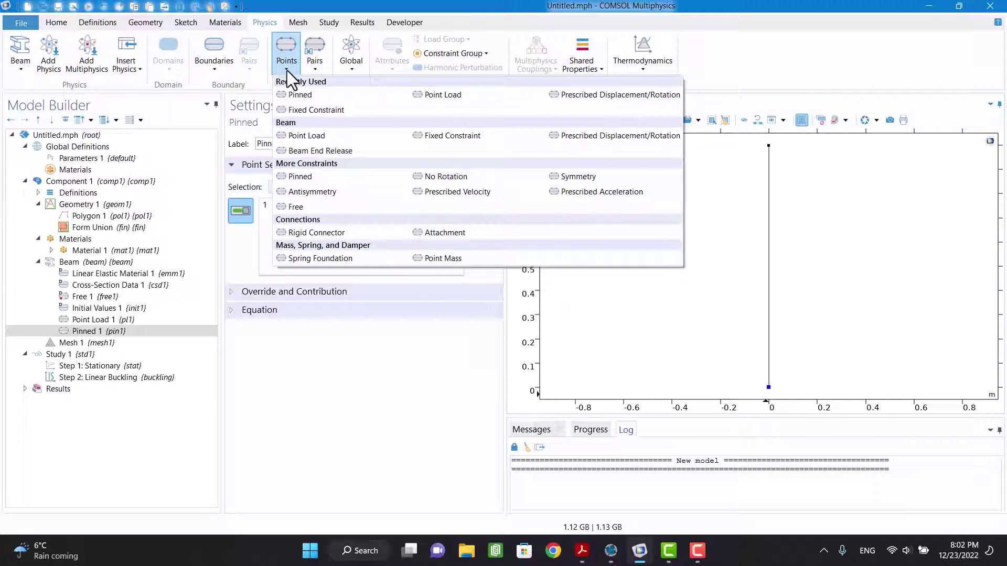
- Add a Prescribed Displacement on the top point: x prescribed at 0, y free
left_click(593, 101)
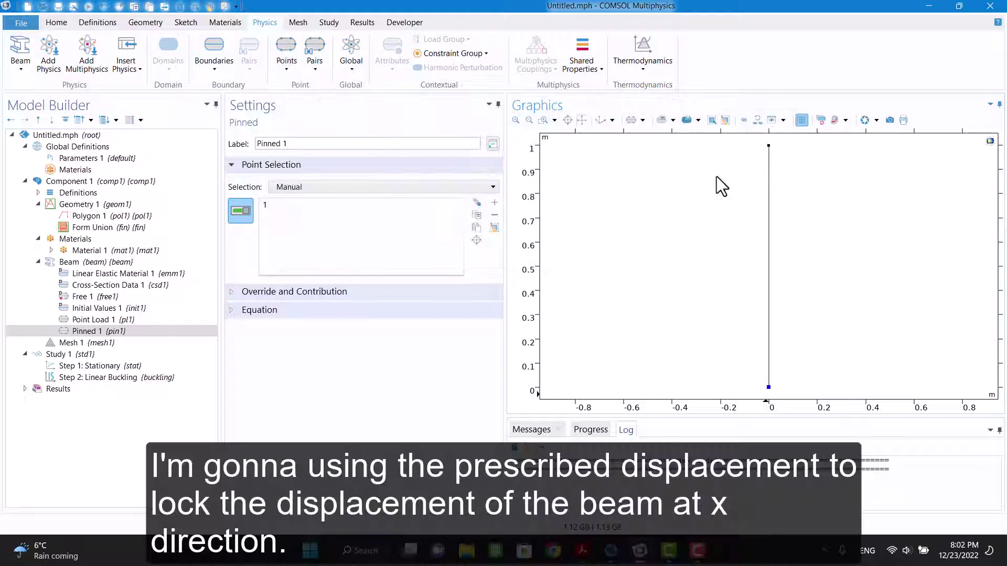
left_click(767, 147)
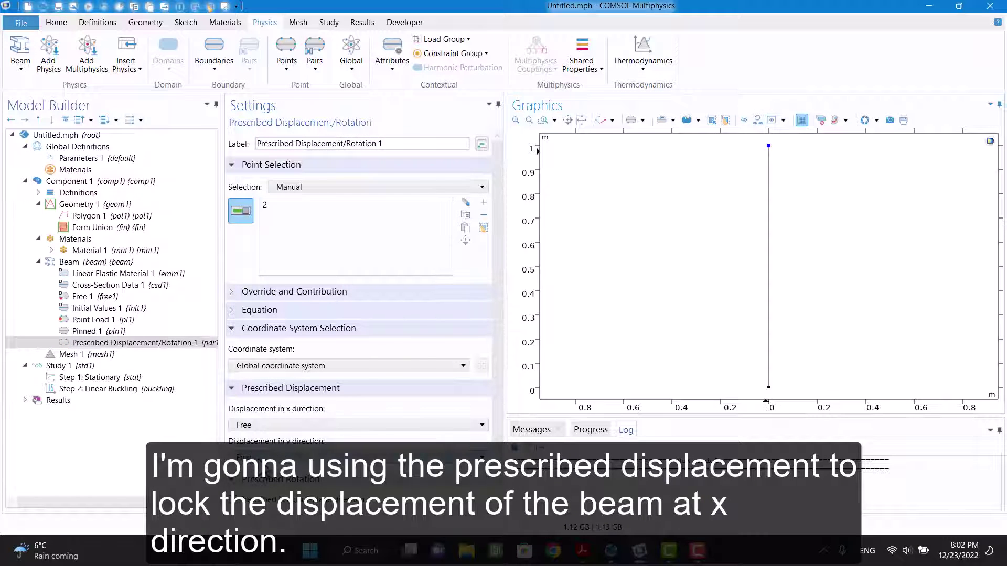
left_click(257, 459)
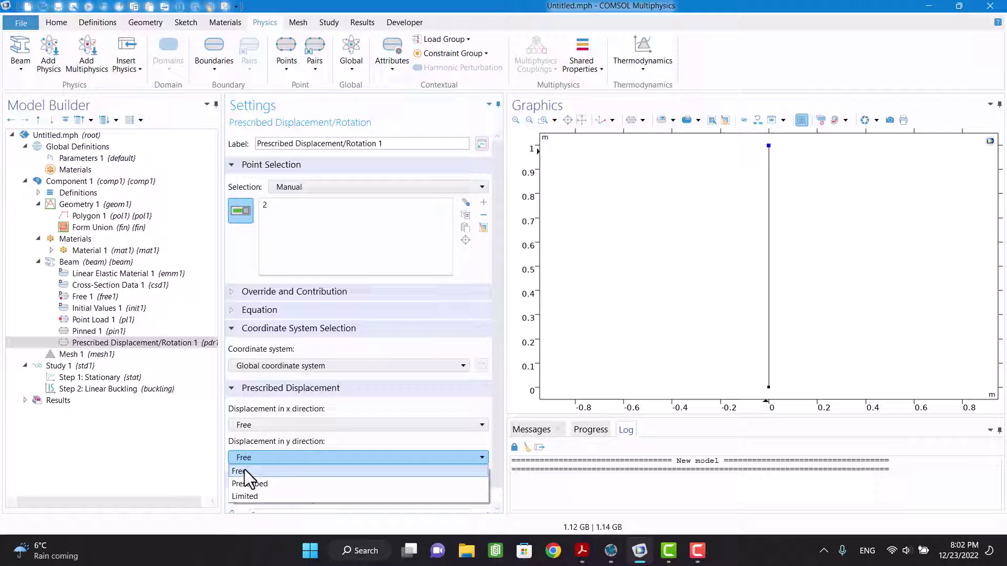
left_click(236, 423)
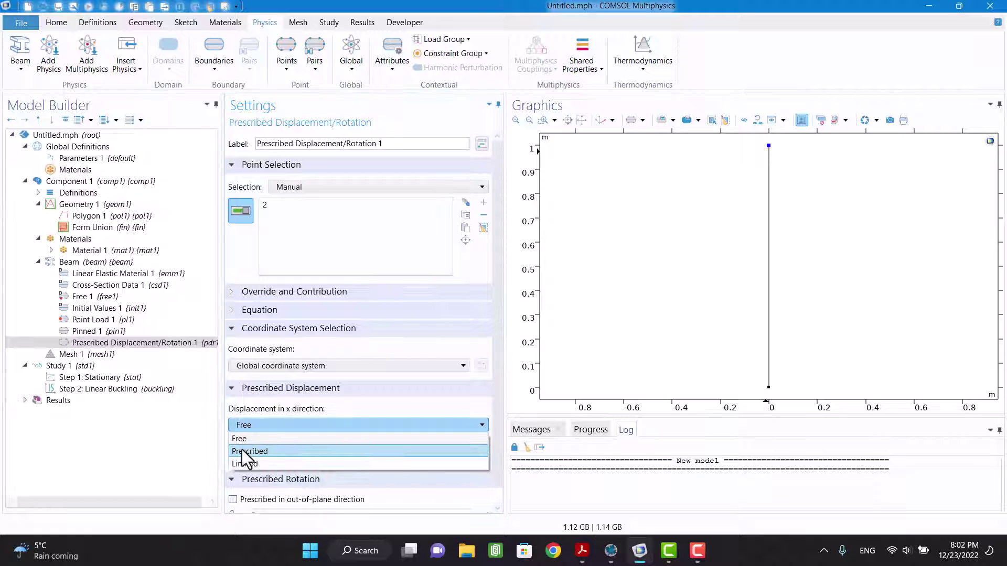
left_click(241, 450)
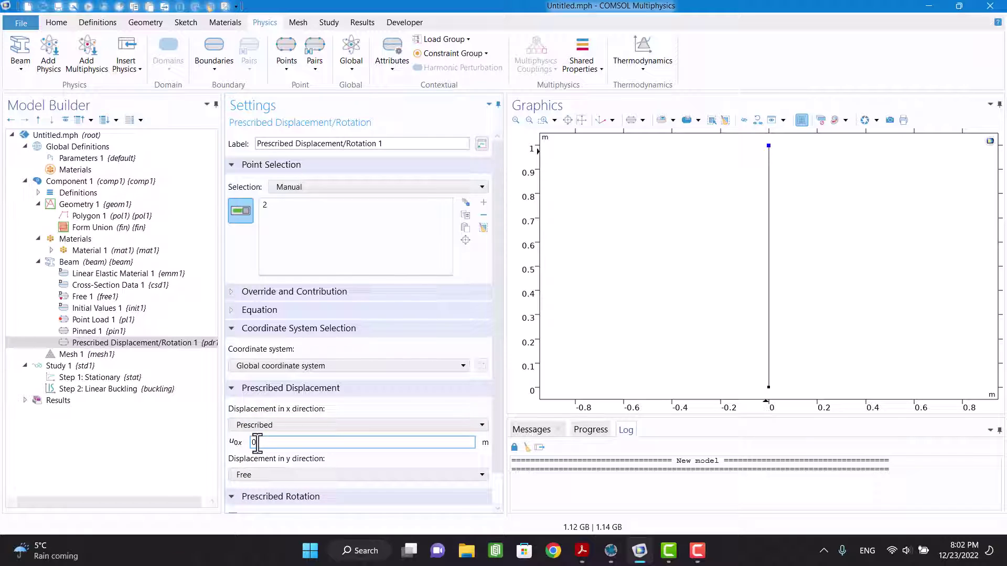
left_click(582, 551)
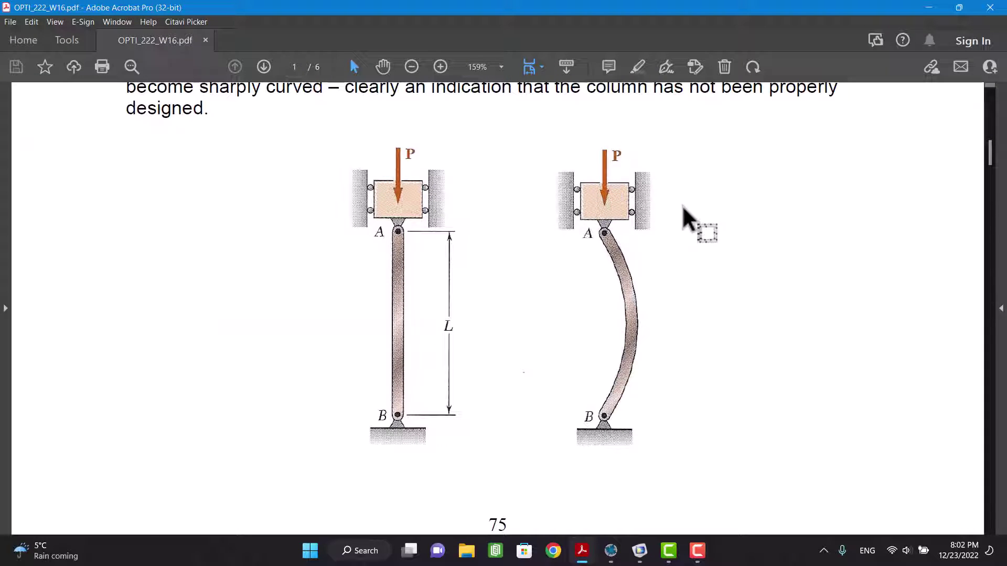
left_click(930, 7)
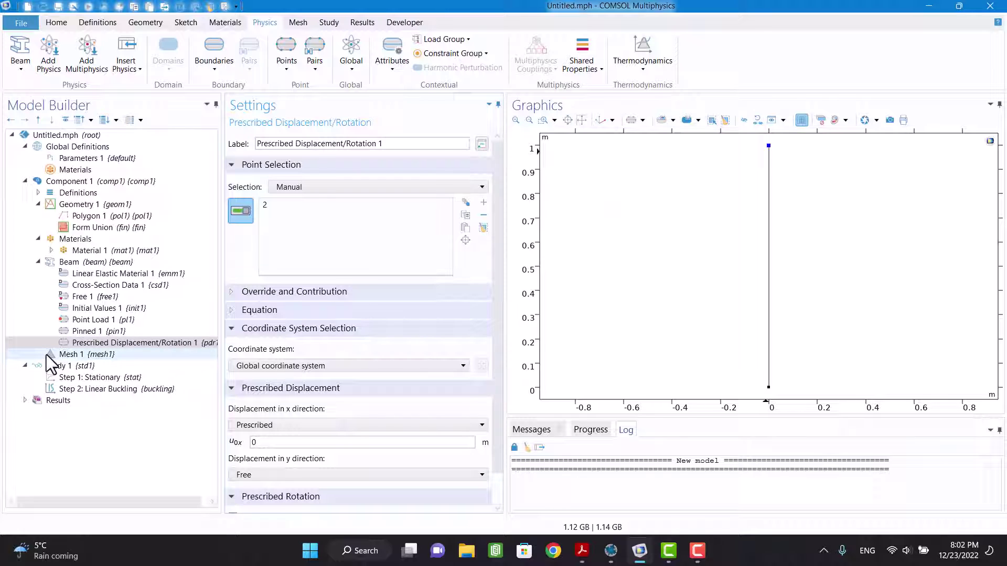
- Build Mesh 1 on the beam and open the Step 2: Linear Buckling settings
left_click(67, 354)
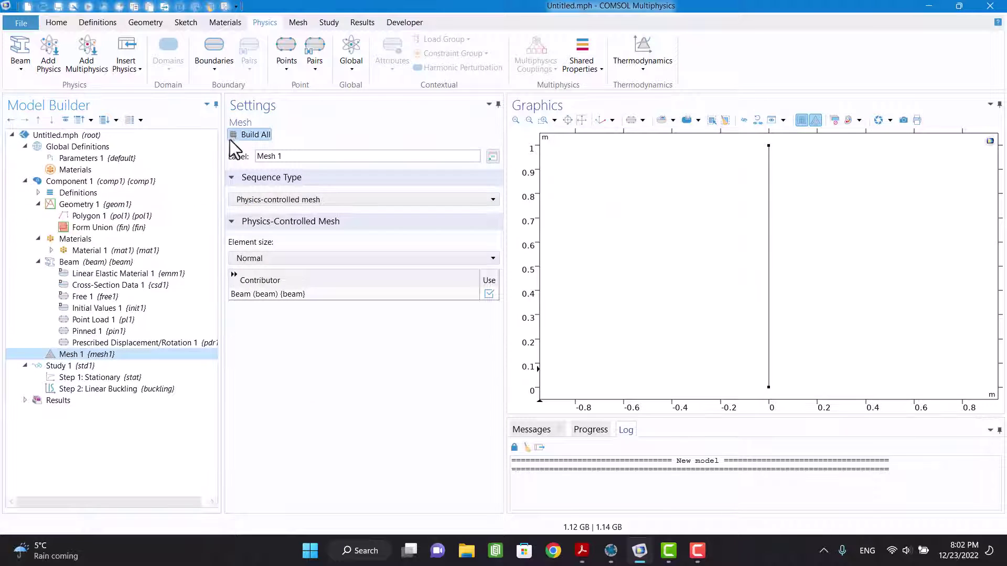
left_click(244, 135)
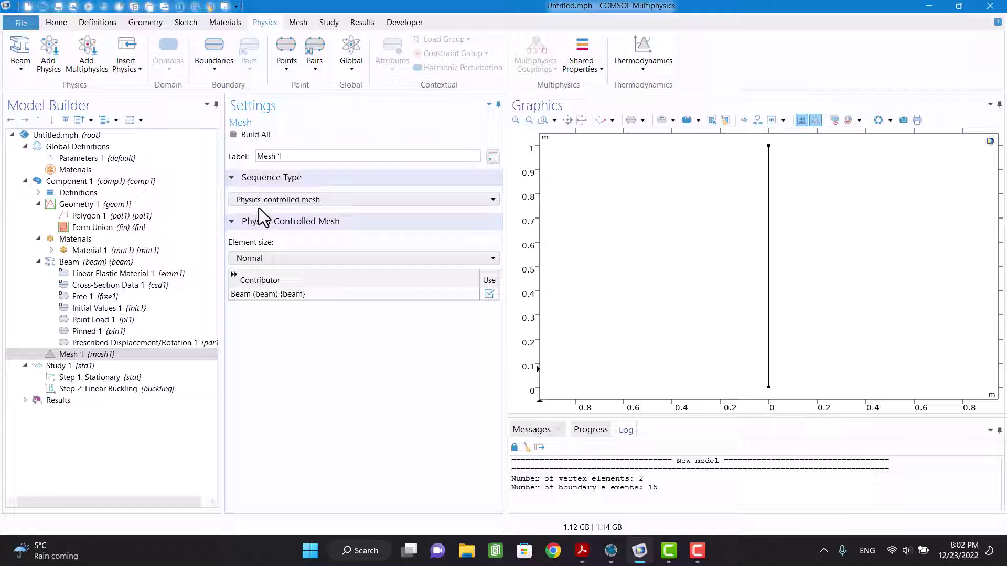
left_click(88, 389)
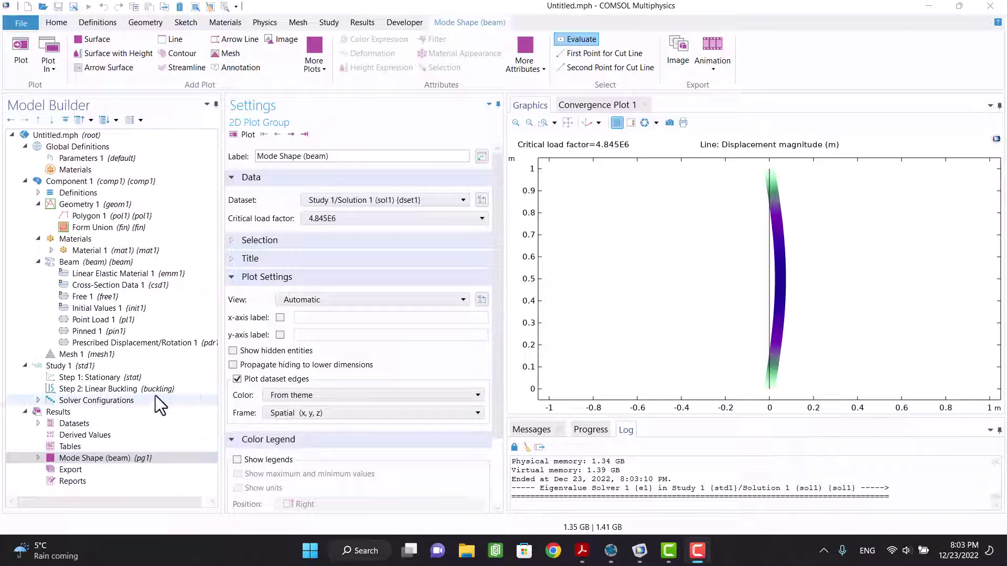
- Set Cross-Section Data 1 to a Common sections Circular profile with 0.1 m diameter
left_click(93, 287)
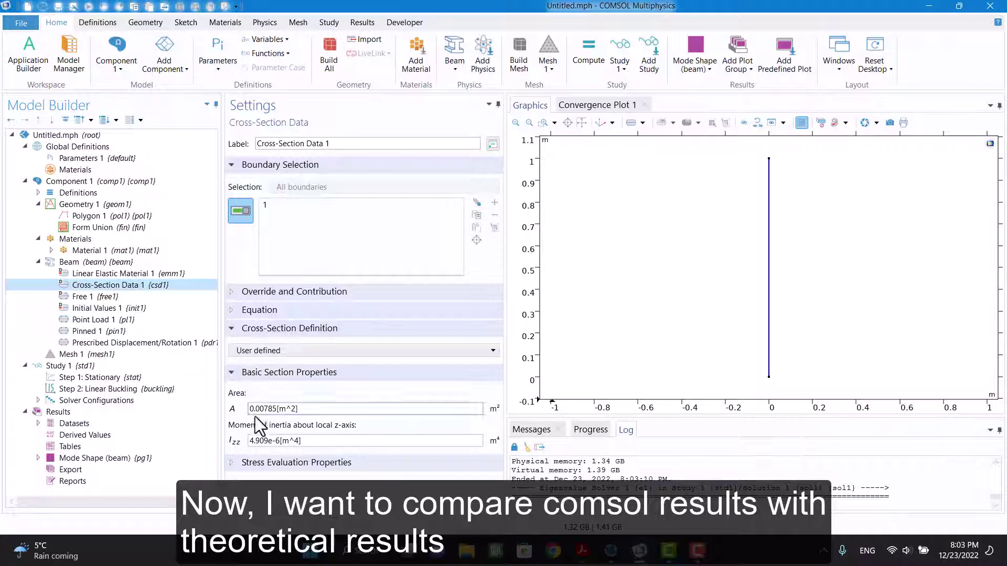
left_click(260, 353)
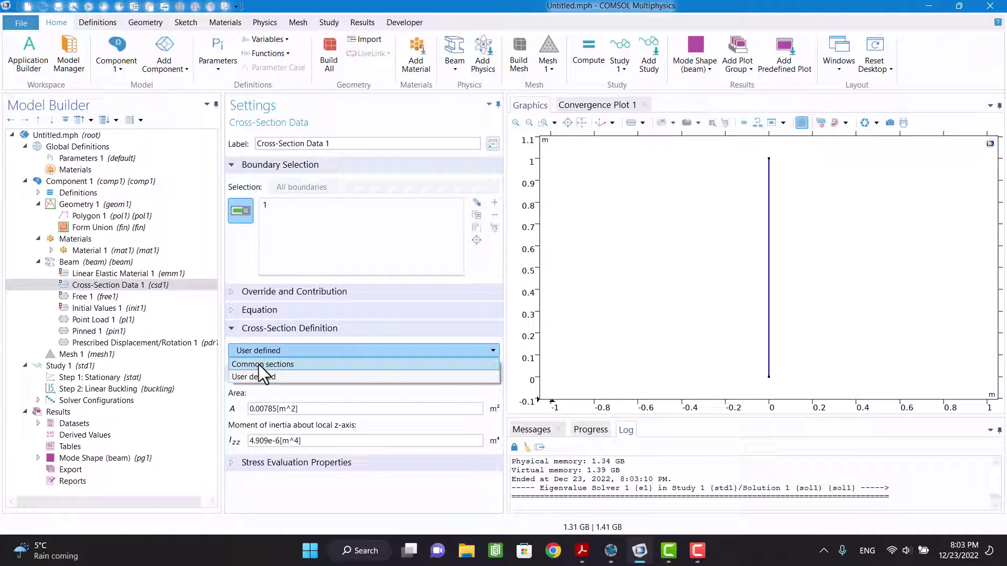
left_click(259, 364)
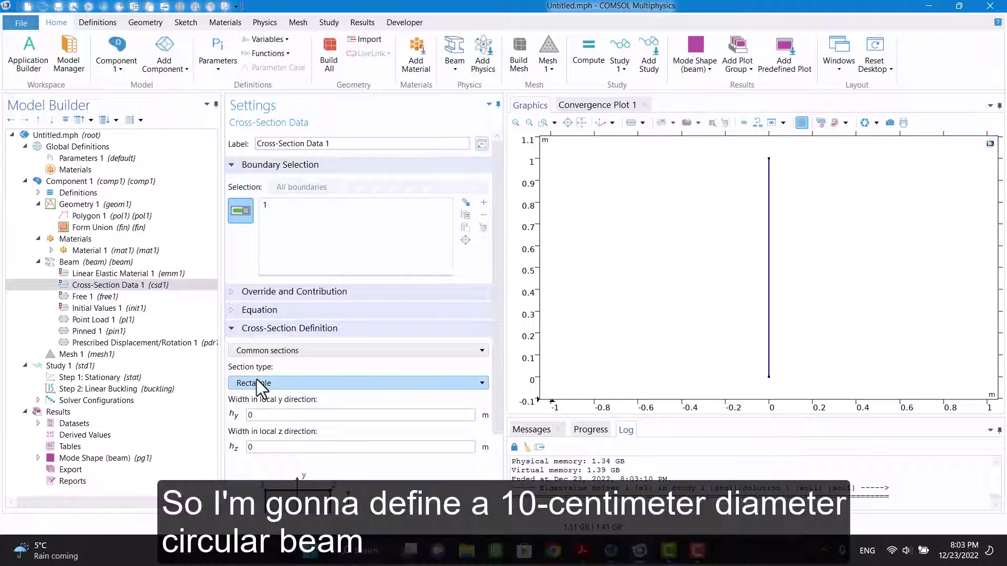
left_click(257, 381)
left_click(247, 422)
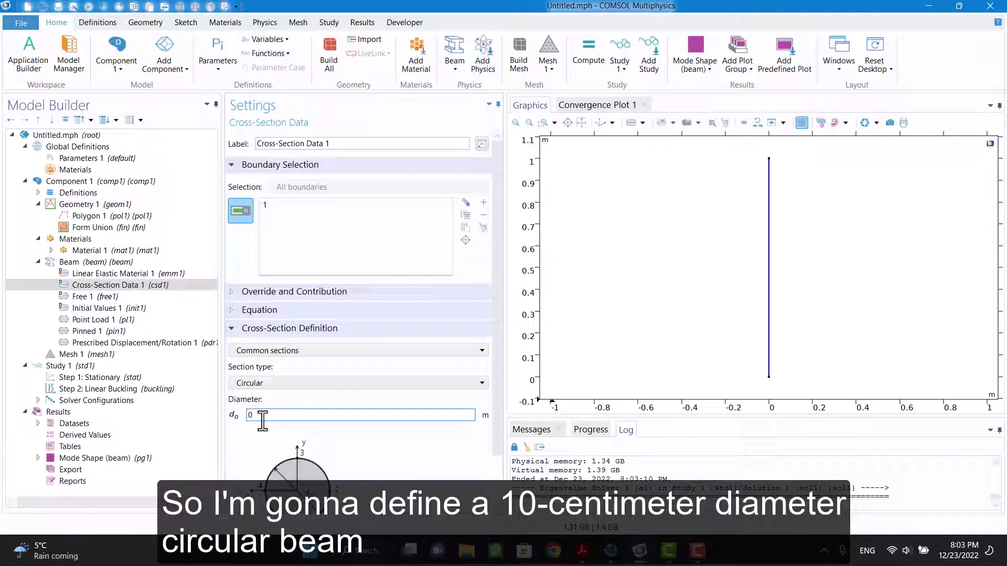
type(".1")
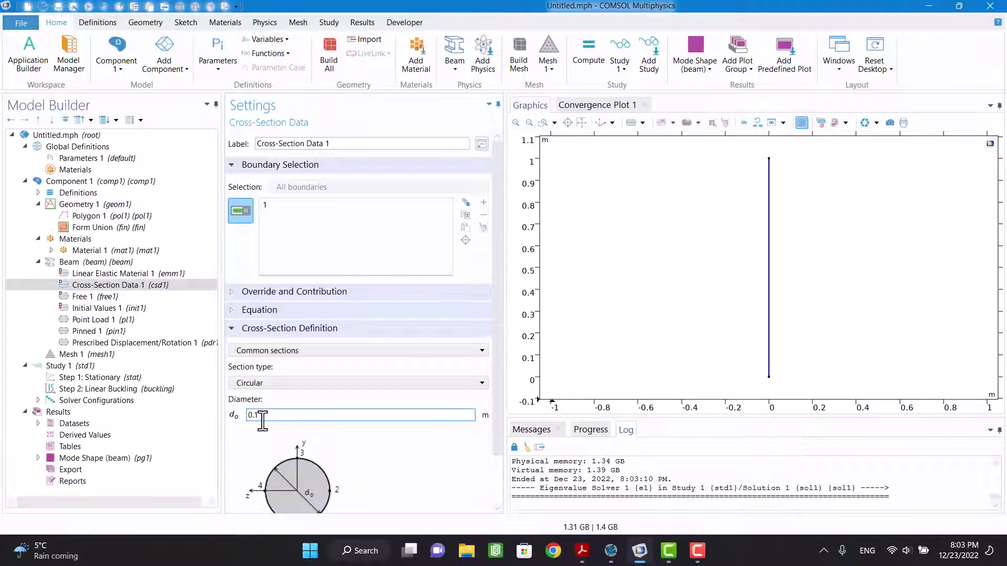
left_click(59, 368)
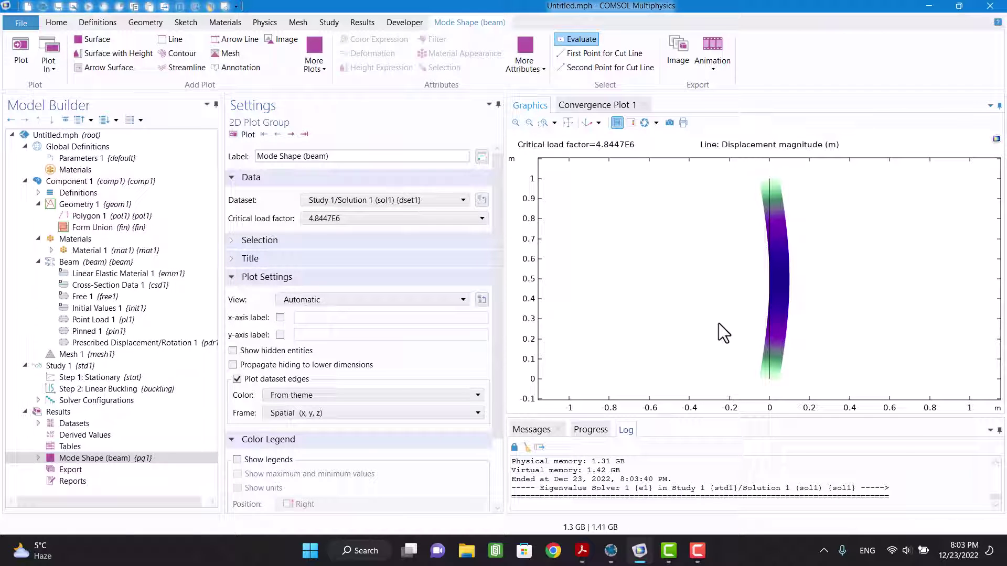
- Re-solve Study 1 and list critical load factors 4.8447E6, 1.938E7 and 4.3612E7
left_click(479, 218)
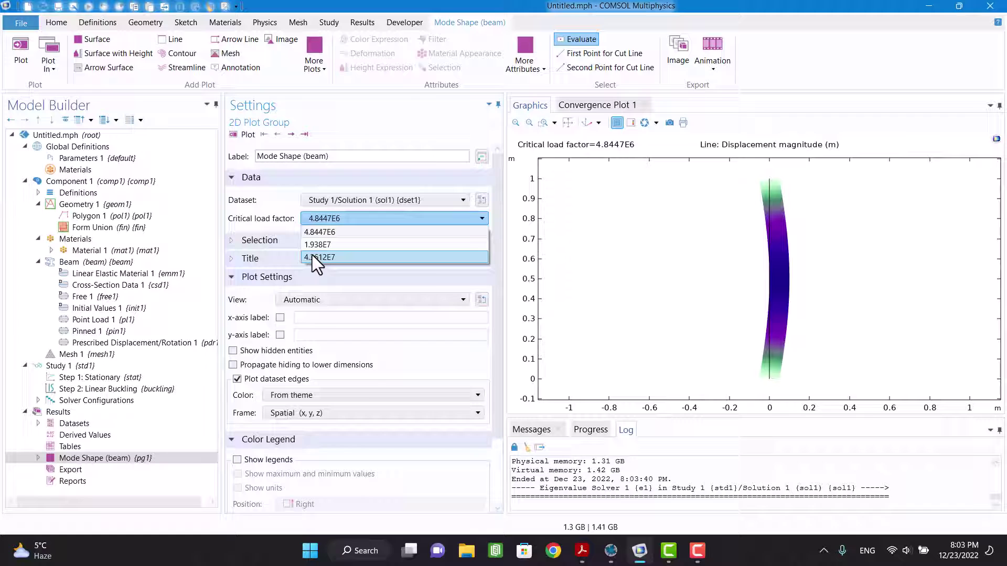
left_click(596, 301)
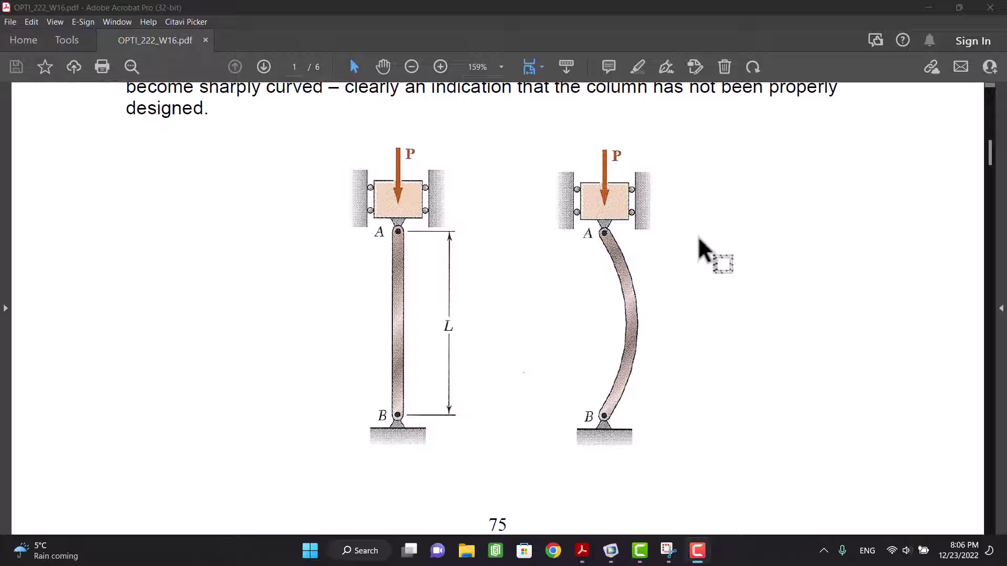
scroll(678, 221, "down", 1)
scroll(679, 222, "down", 3)
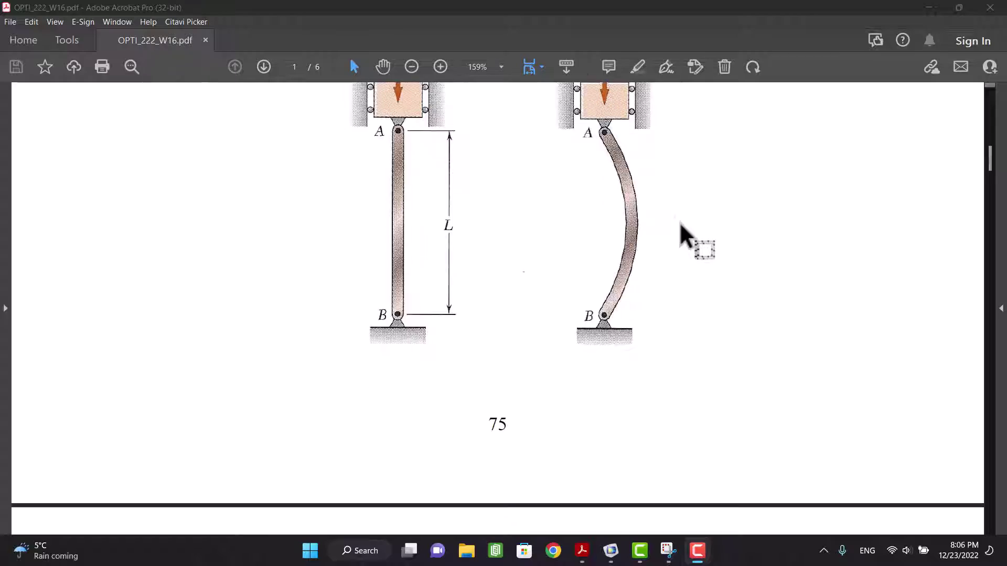
scroll(678, 221, "down", 4)
scroll(679, 221, "down", 4)
scroll(674, 226, "down", 8)
- Show Euler's formula on page 5 and the hand calculation (4.8447E6, 1.9379E7, 4.3603E7)
mouse_move(673, 234)
middle_mouse_down()
mouse_move(647, 324)
mouse_move(653, 355)
middle_mouse_up()
scroll(629, 332, "down", 5, "ctrl")
scroll(611, 340, "down", 5)
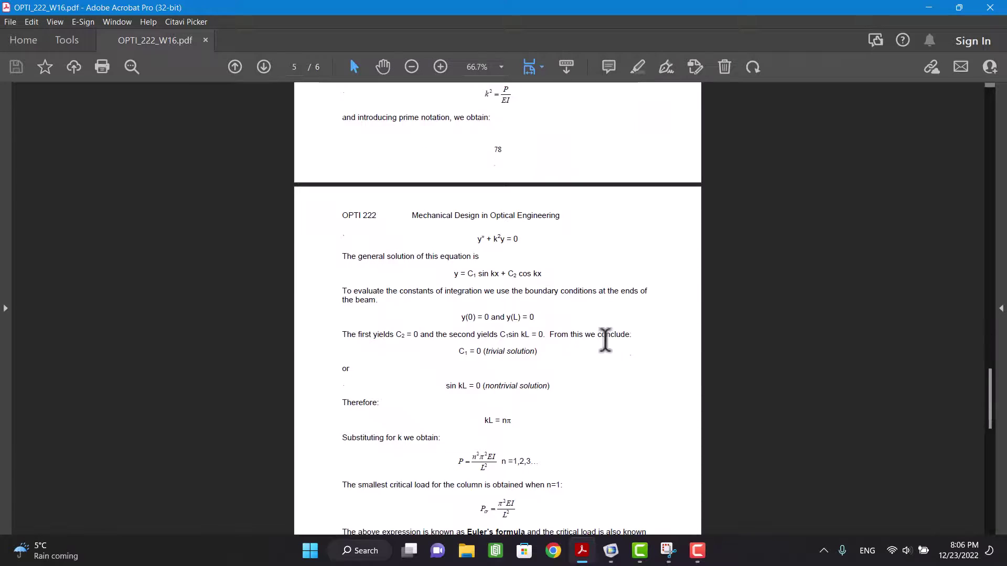
middle_click_drag(517, 274, 531, 320)
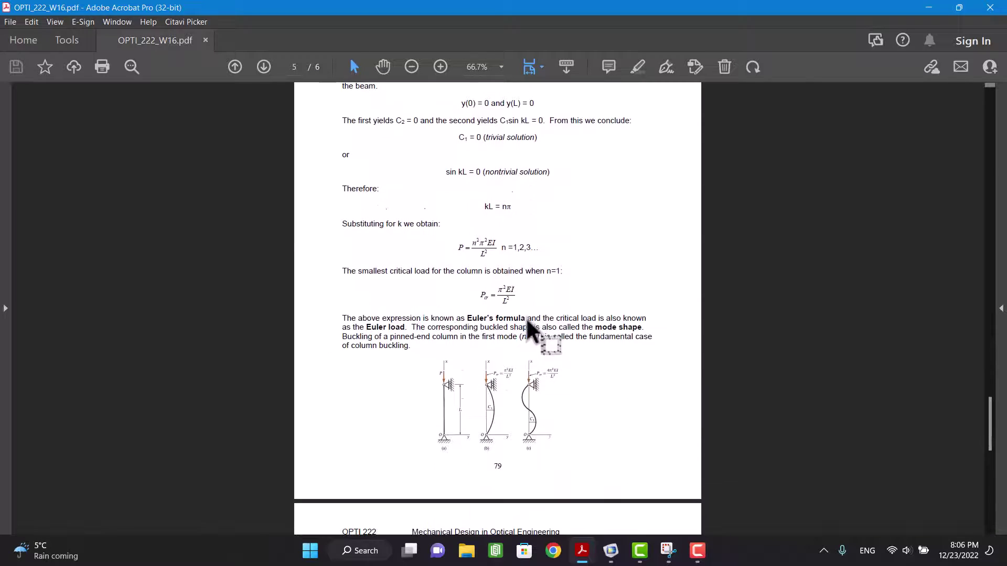
scroll(530, 327, "up", 4, "ctrl")
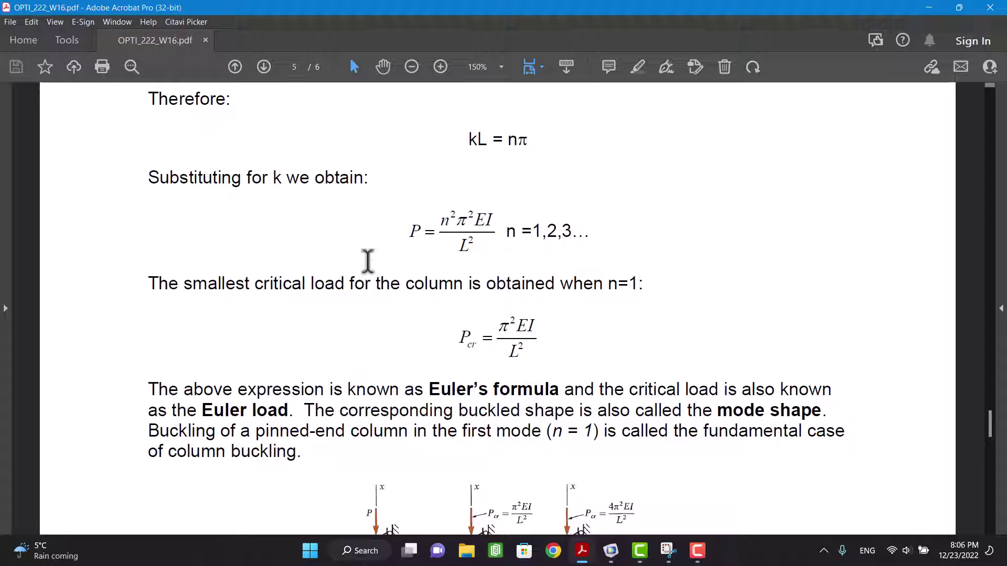
left_click(667, 552)
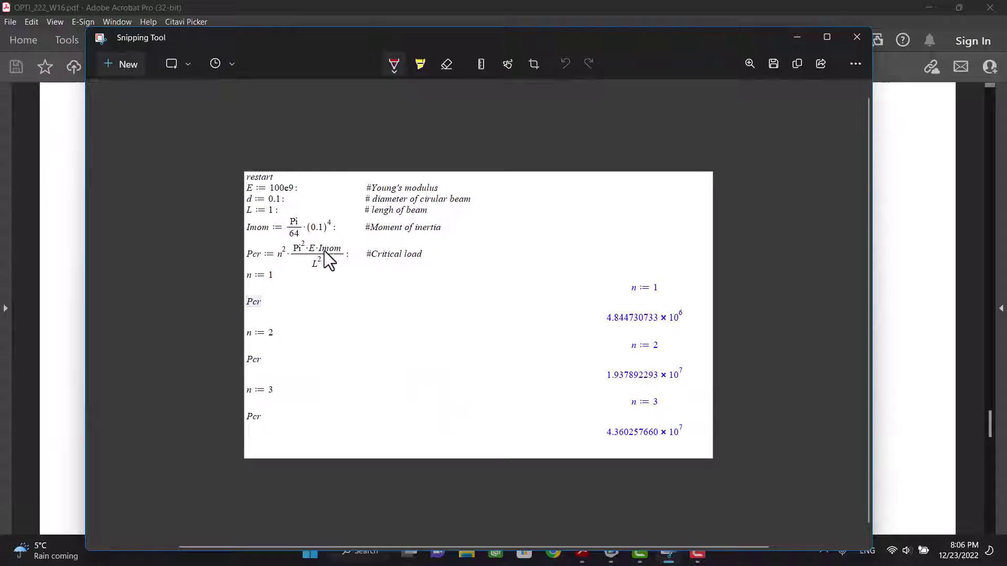
left_click(796, 37)
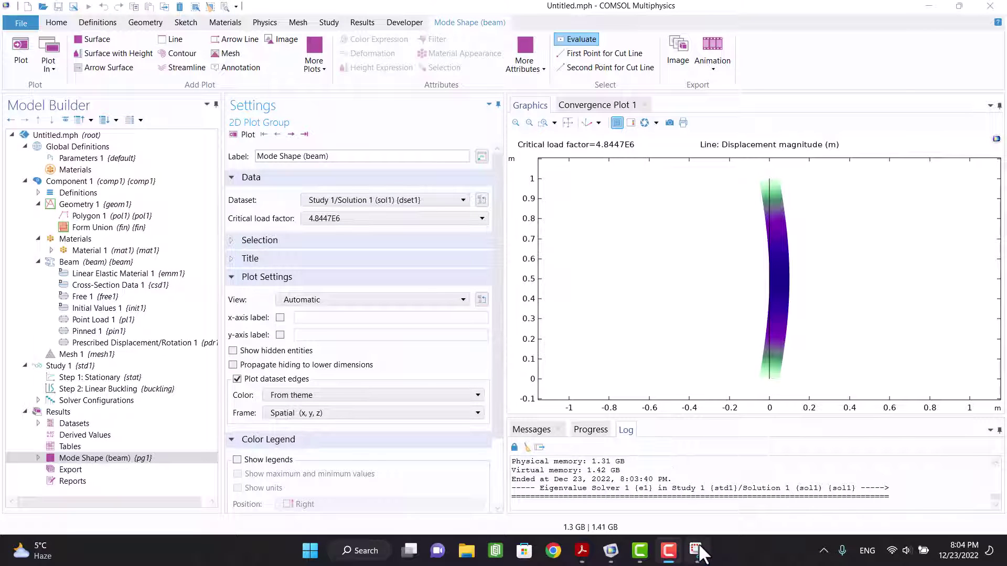
- Place the Euler load calculation beside COMSOL and list the three computed critical load factors
left_click(697, 550)
left_click_drag(486, 79, 721, 30)
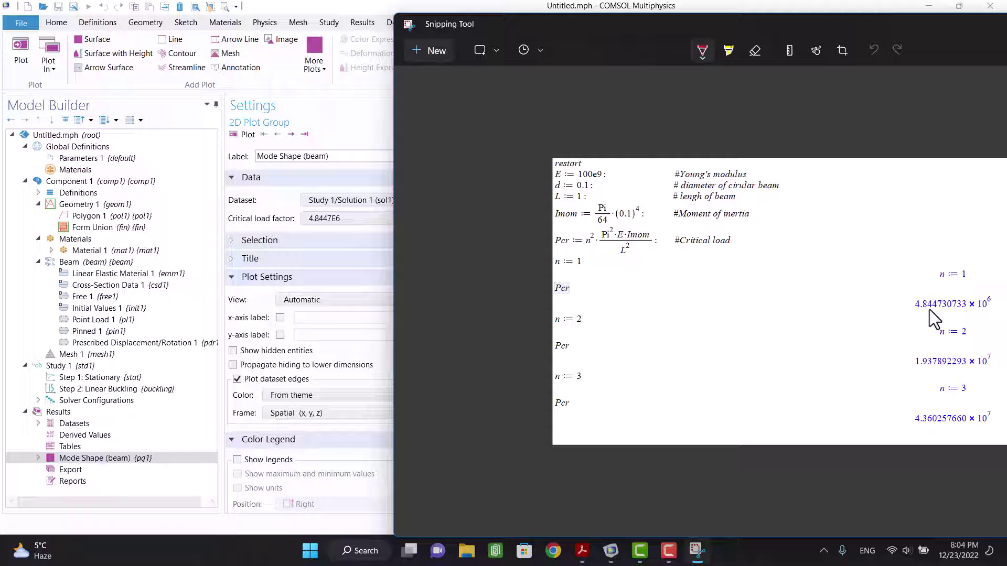
left_click(352, 221)
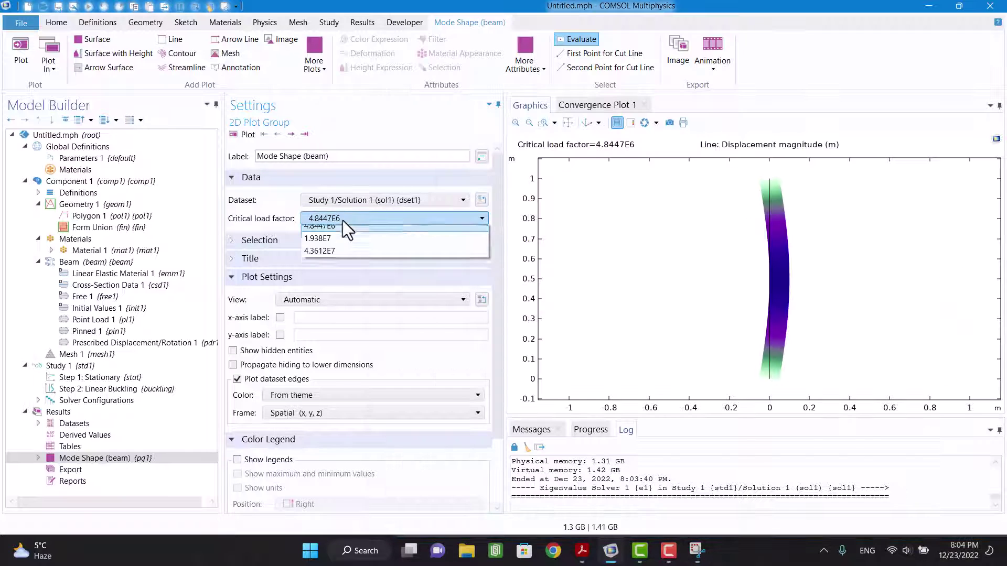